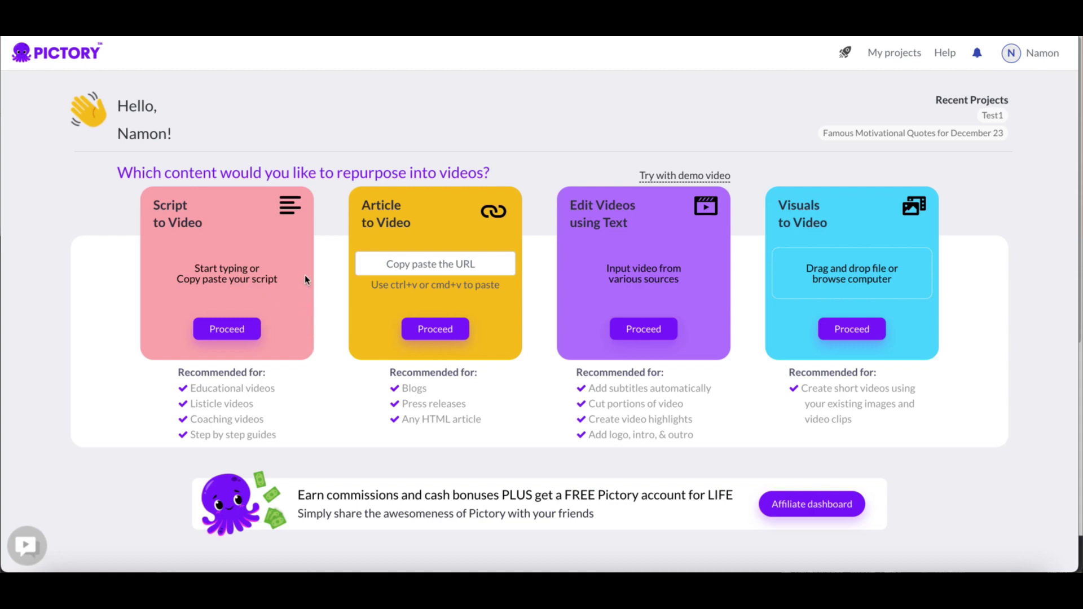
# - Start a script-to-video project named "Test 3" with "1" as its script and proceed to the template selection
pyautogui.click(201, 237)
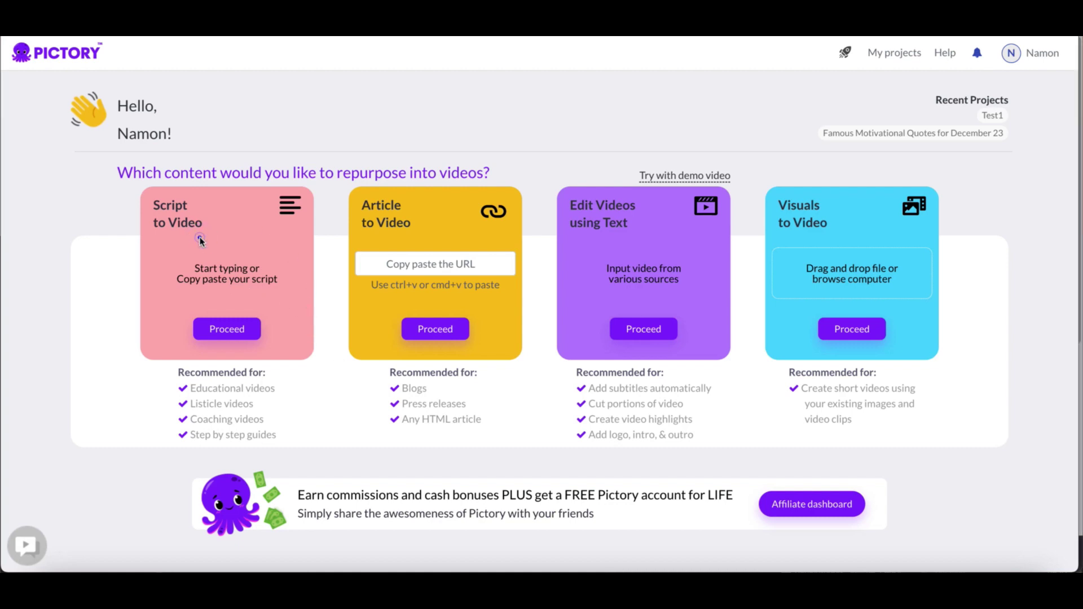
pyautogui.click(227, 329)
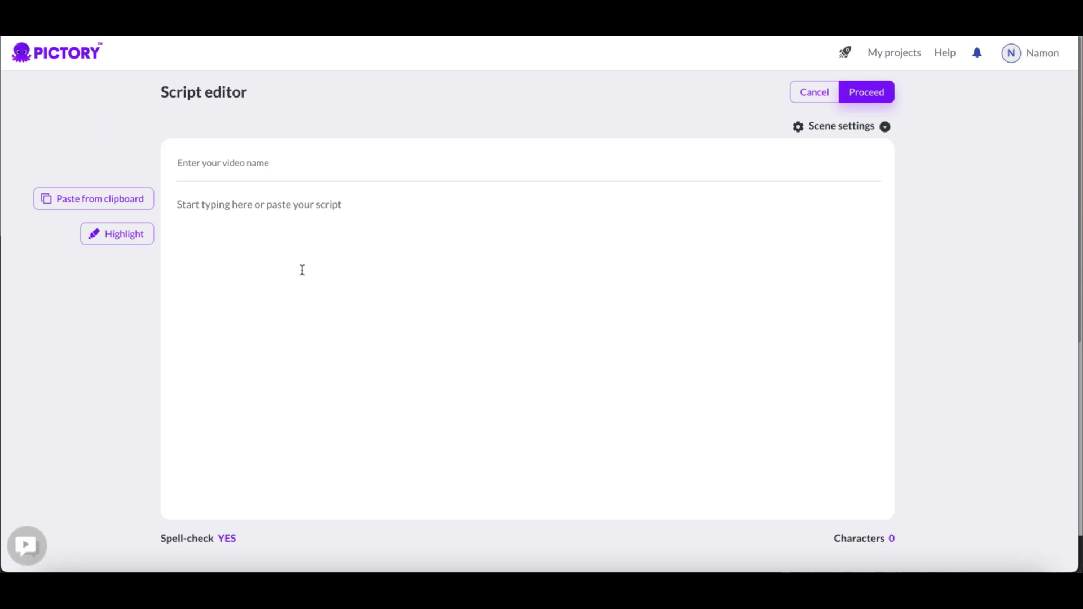
pyautogui.click(203, 163)
pyautogui.write('Test 3')
pyautogui.click(214, 205)
pyautogui.write('1')
pyautogui.click(870, 95)
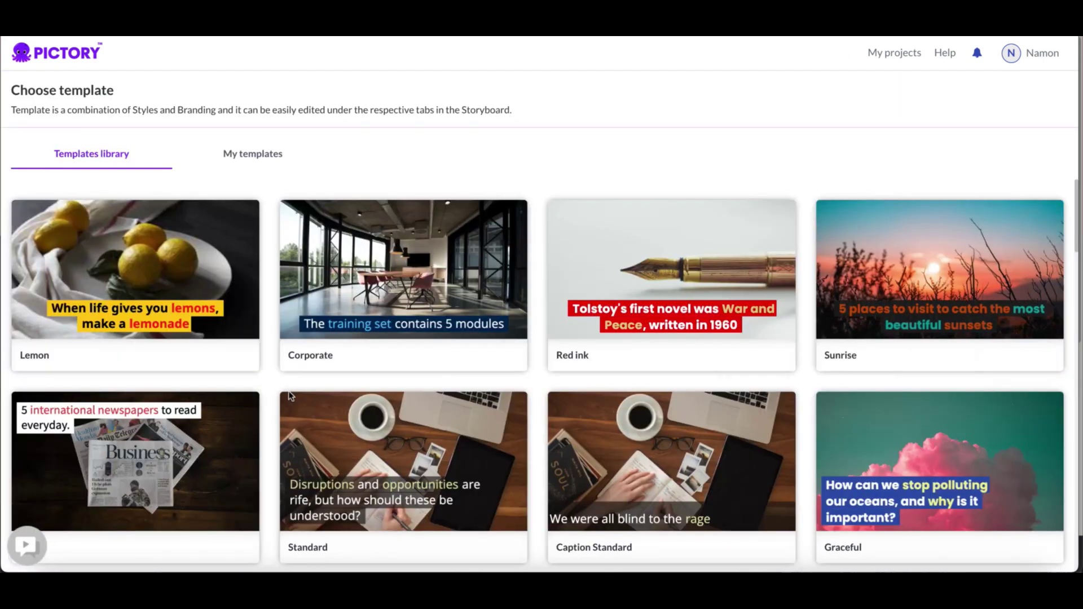
# - Choose the Lemon template in the 16:9 aspect ratio and continue to the storyboard
pyautogui.click(208, 361)
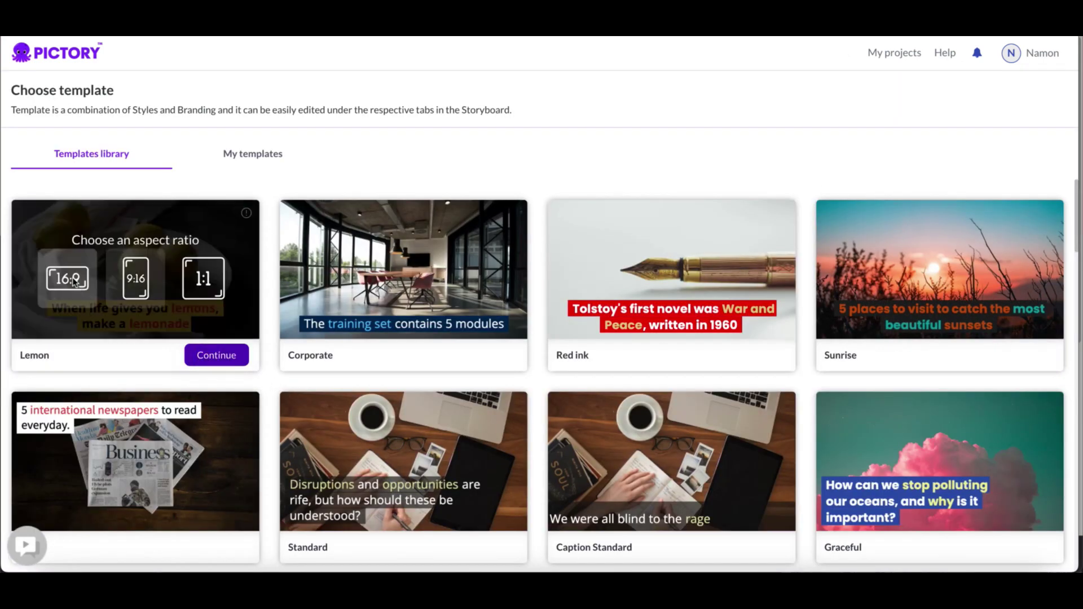
pyautogui.click(192, 355)
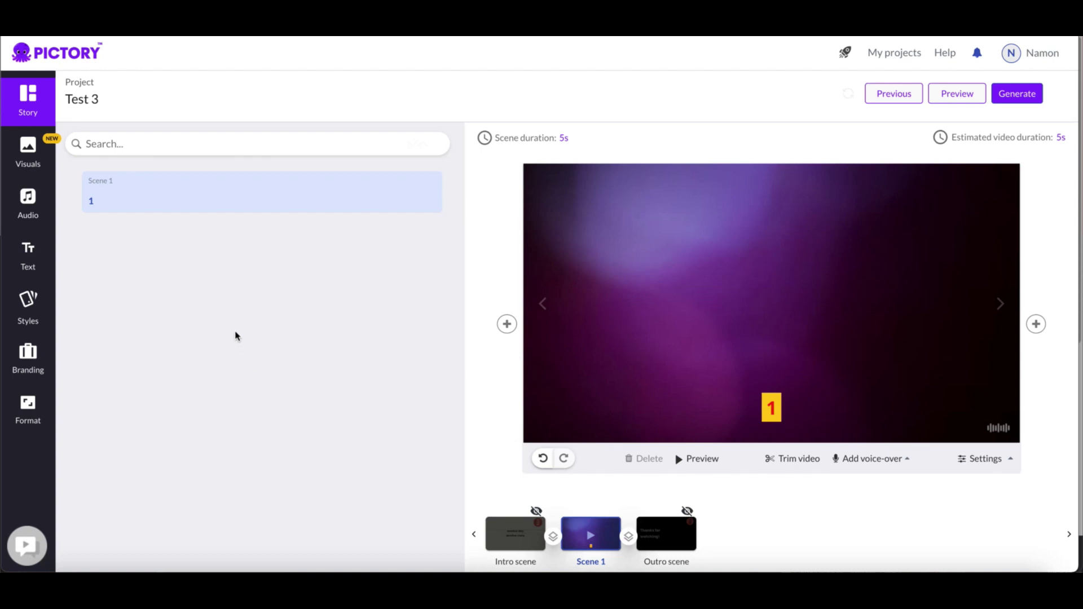
# - Insert a blank scene after Scene 1 and give it a solid dark red #652c2c background
pyautogui.click(1036, 324)
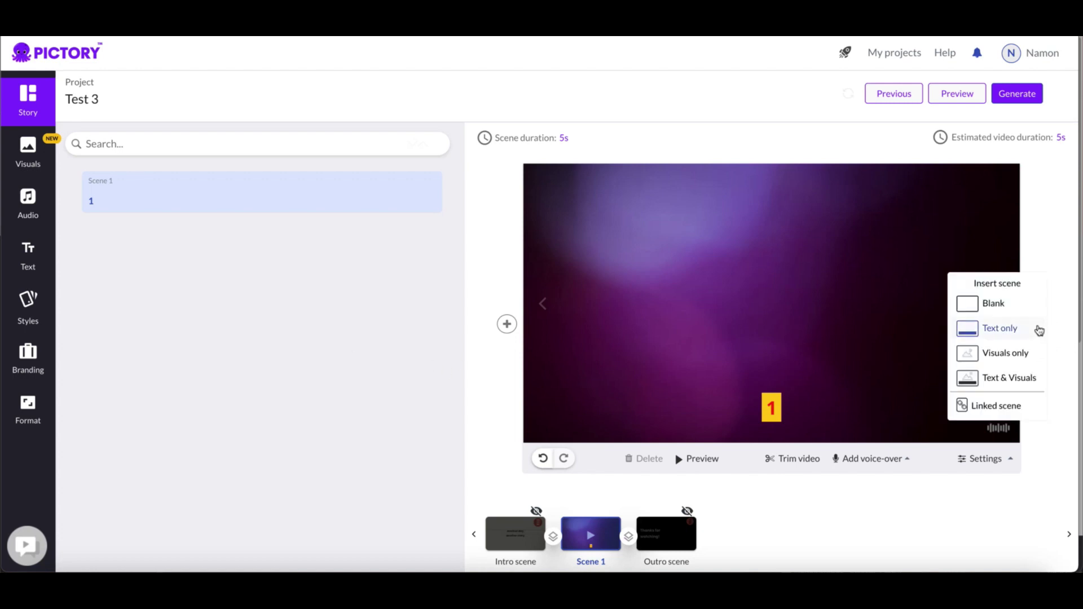
pyautogui.click(984, 310)
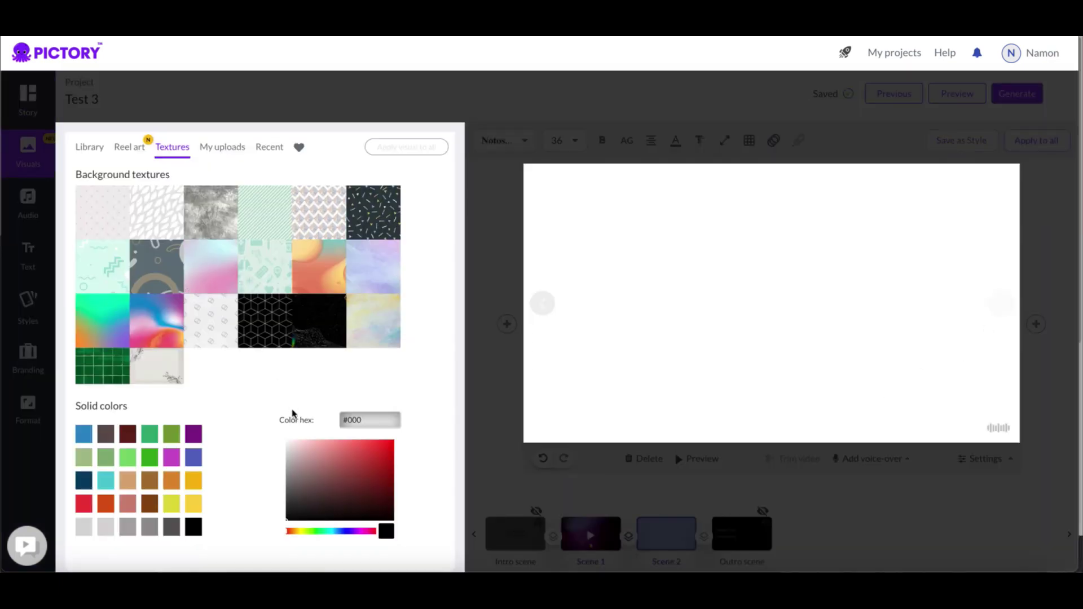
pyautogui.click(347, 488)
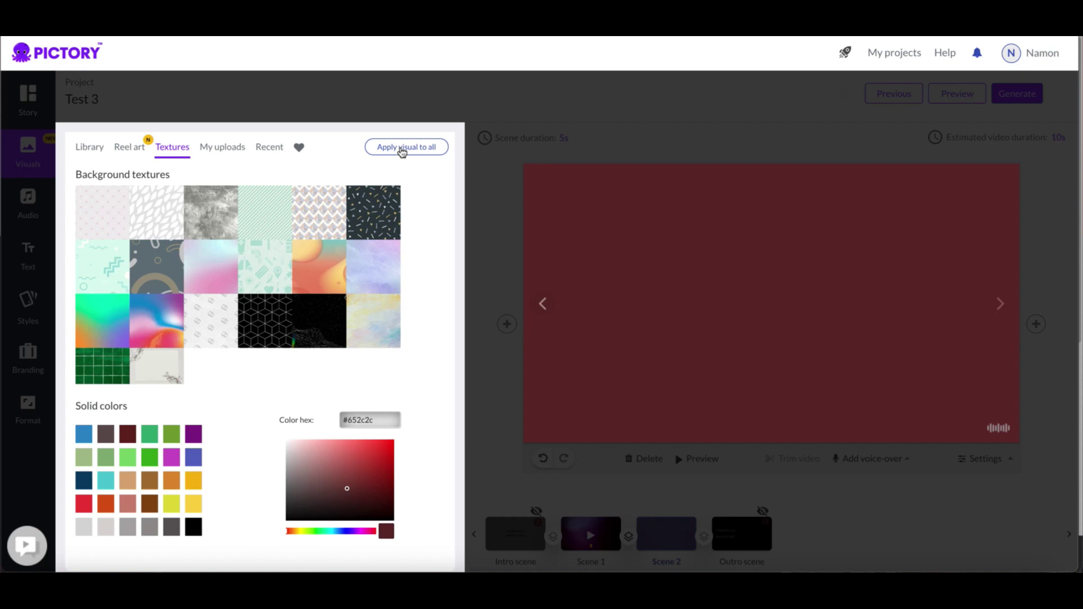
pyautogui.click(480, 195)
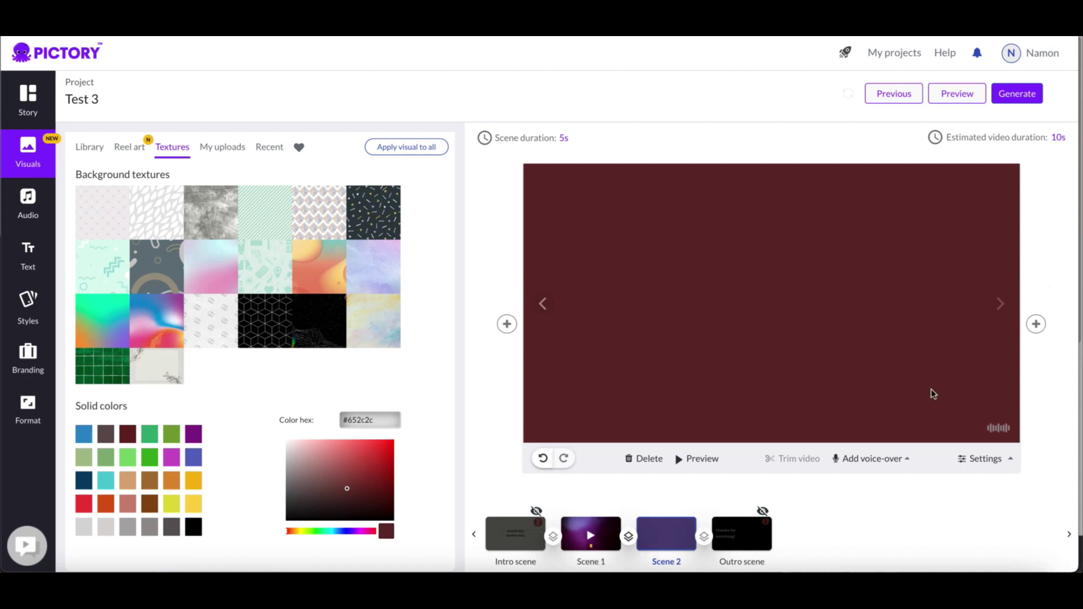
# - Insert another blank scene after Scene 2 and fill it with the solid green colour #79A035
pyautogui.moveTo(1037, 321)
pyautogui.click(985, 317)
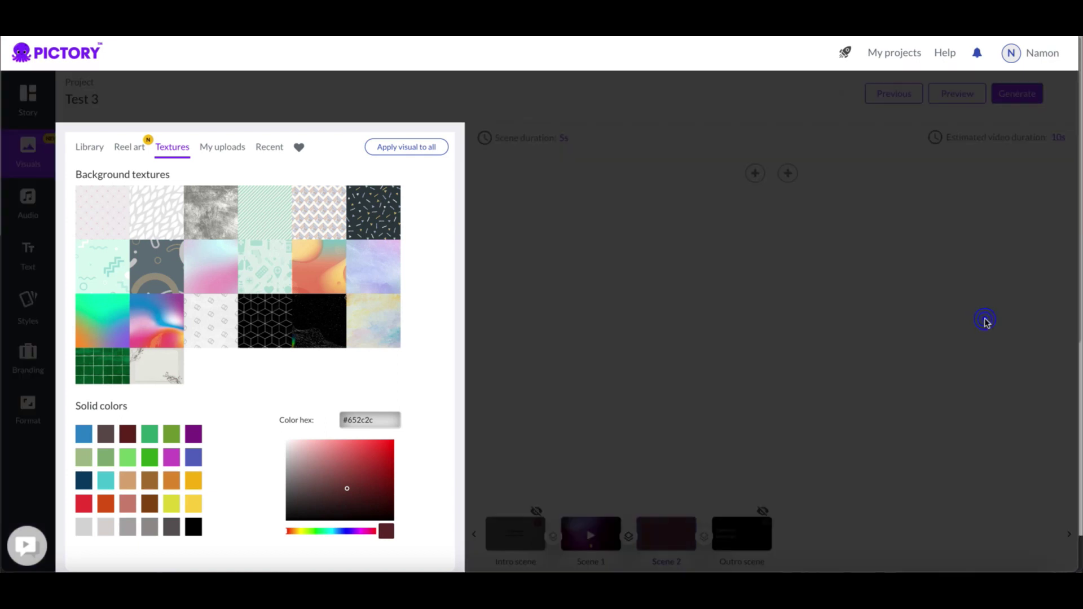
pyautogui.click(169, 436)
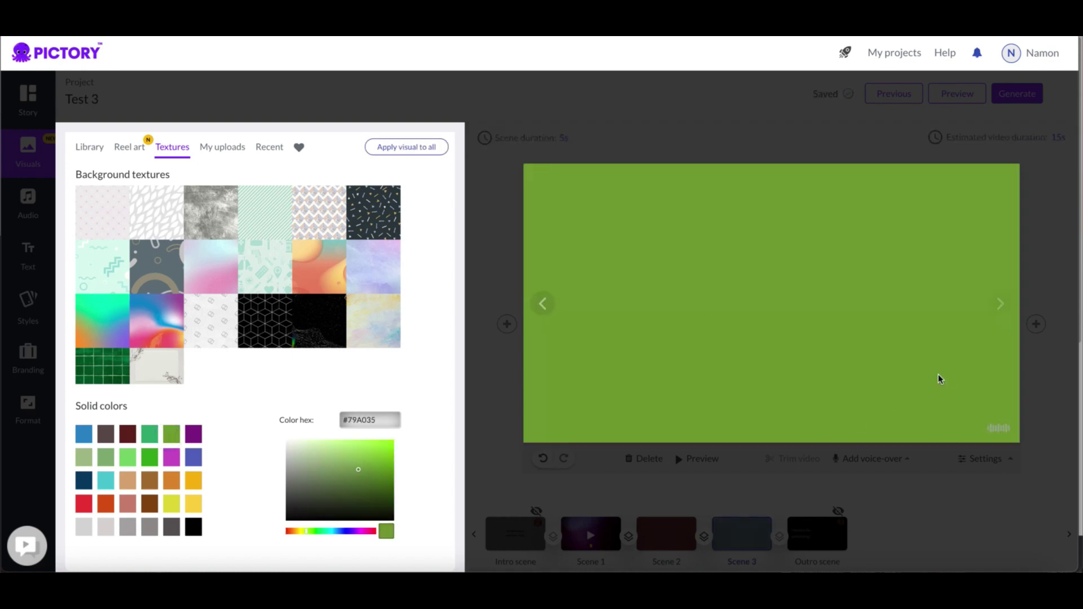
pyautogui.click(496, 231)
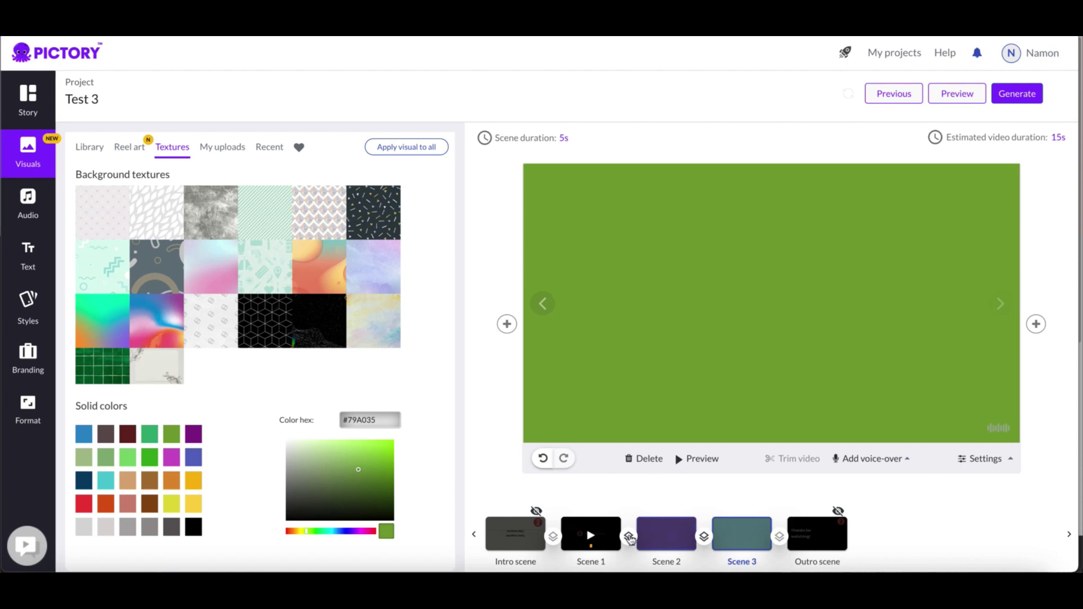
# - Set Scene 3's duration to 30 seconds and apply that timing to all scenes
pyautogui.click(505, 142)
pyautogui.click(530, 199)
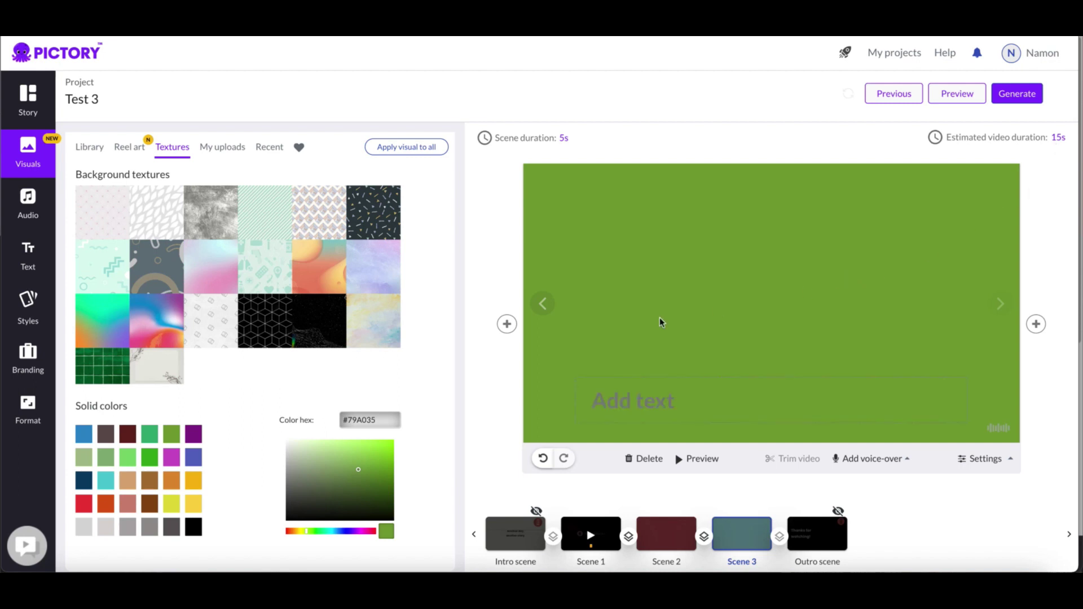
pyautogui.click(547, 141)
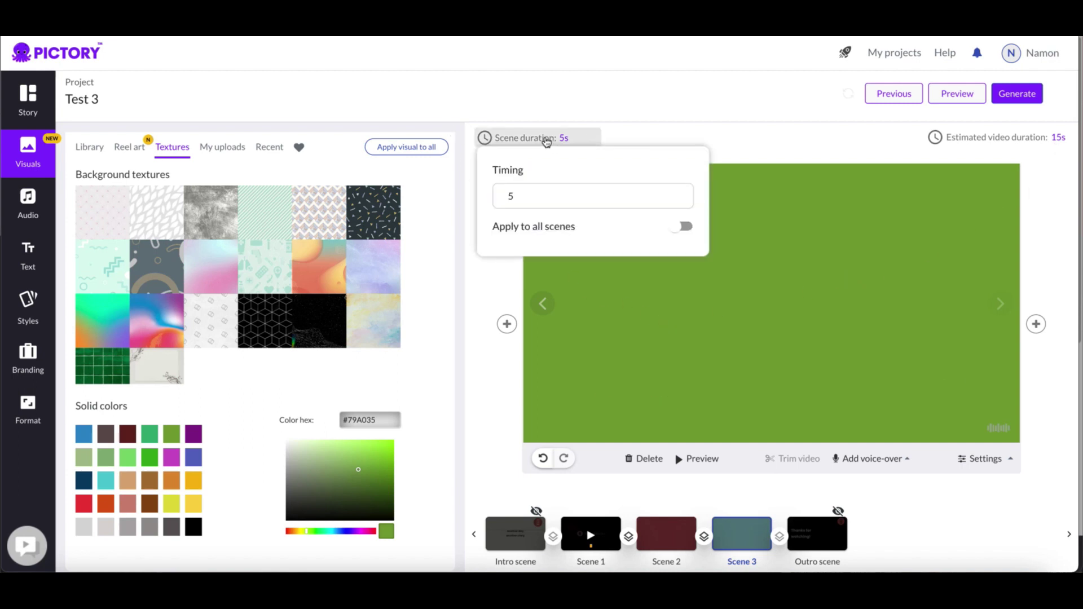
pyautogui.click(525, 196)
pyautogui.moveTo(524, 196); pyautogui.dragTo(483, 194)
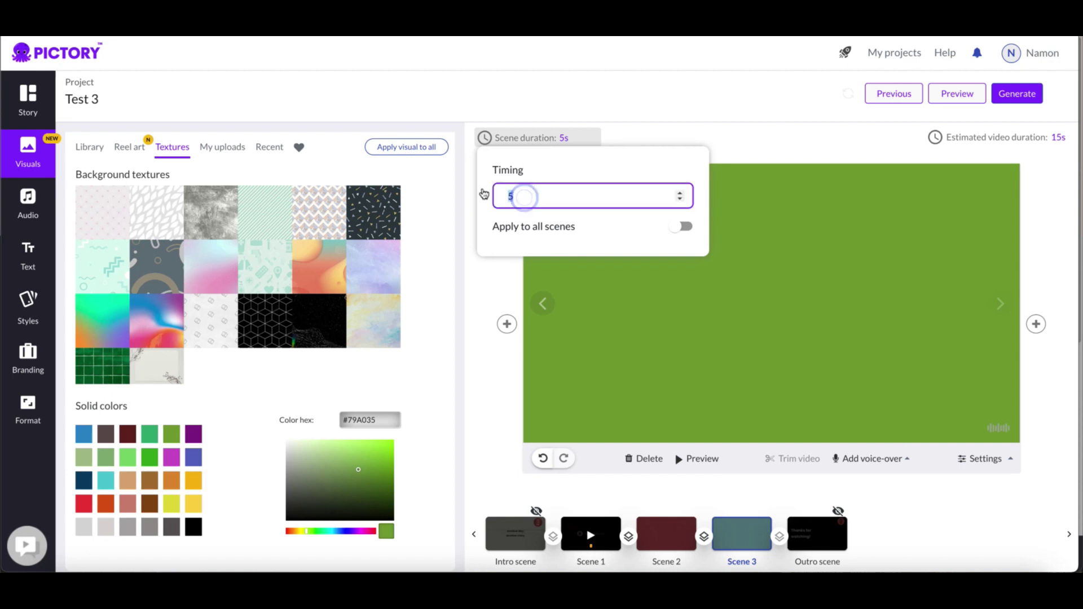
pyautogui.write('30')
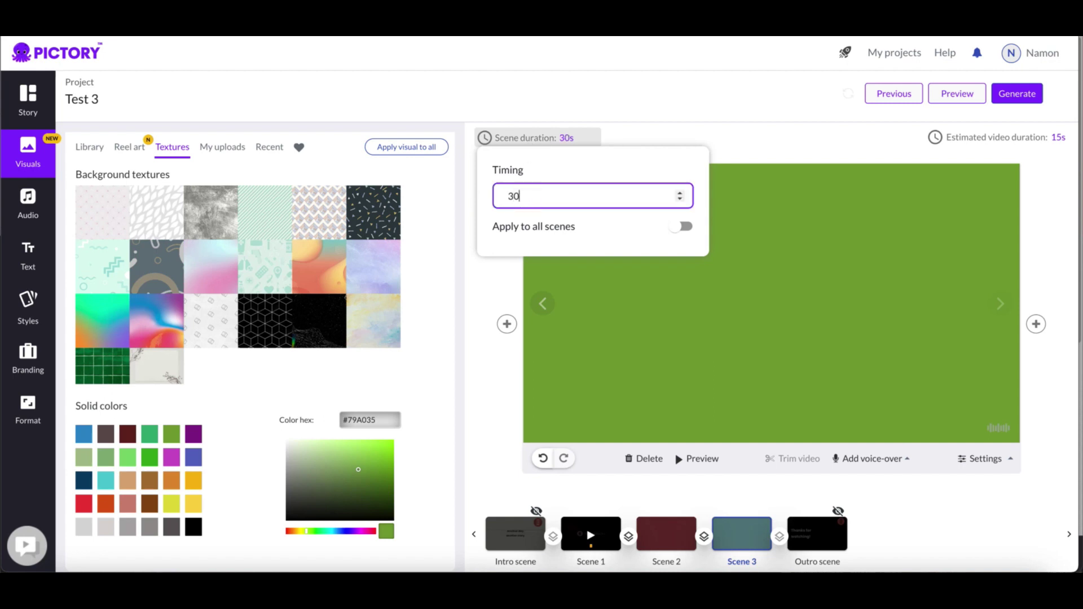
pyautogui.click(713, 237)
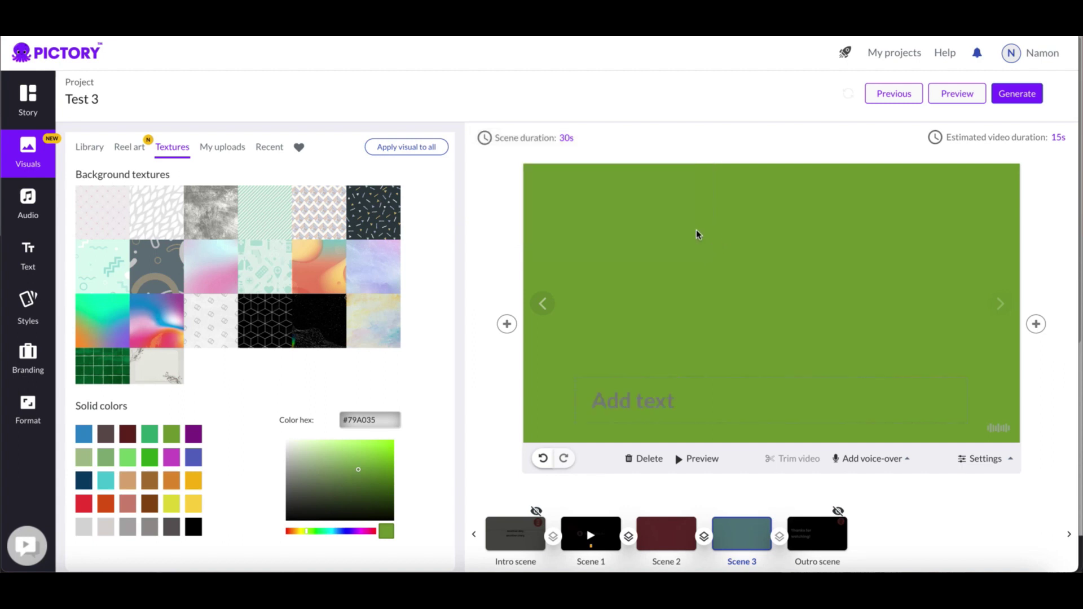
pyautogui.moveTo(510, 141)
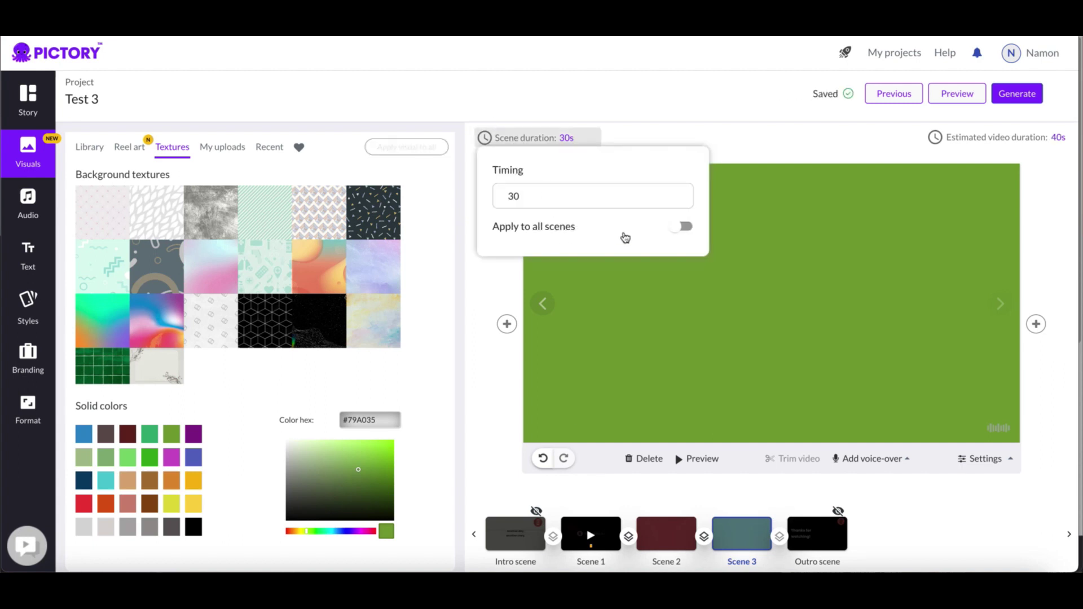
pyautogui.click(686, 227)
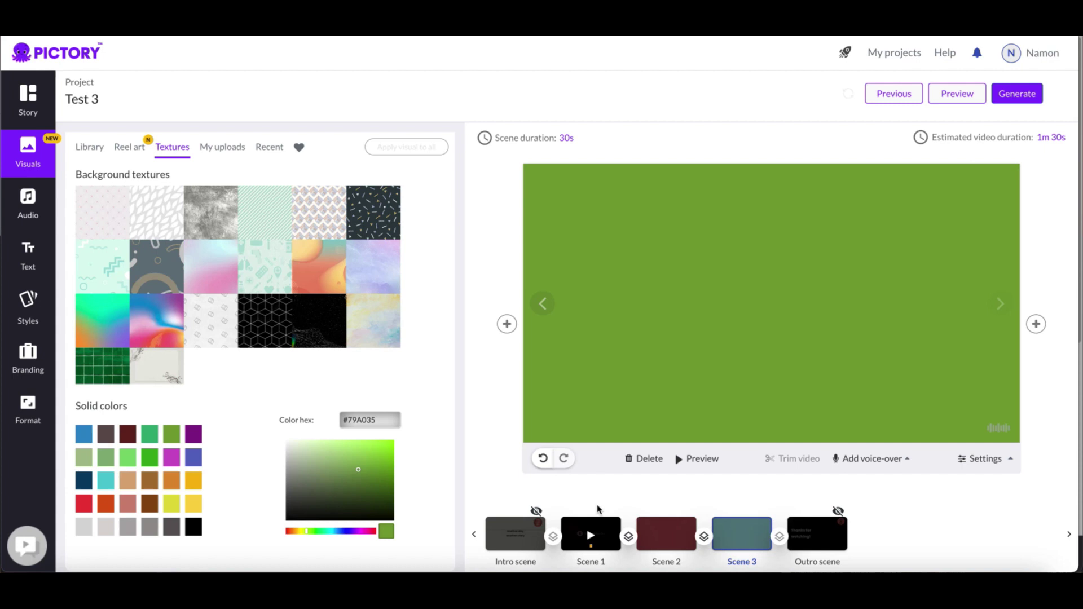
# - Try to trim Scene 1's background video from both its start and its end
pyautogui.click(592, 542)
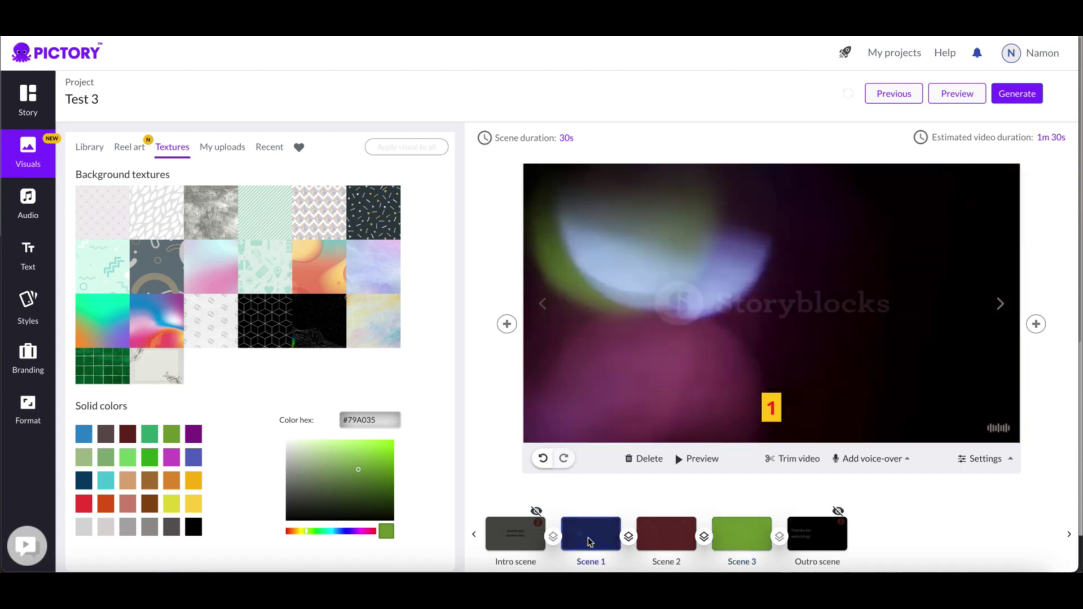
pyautogui.click(792, 459)
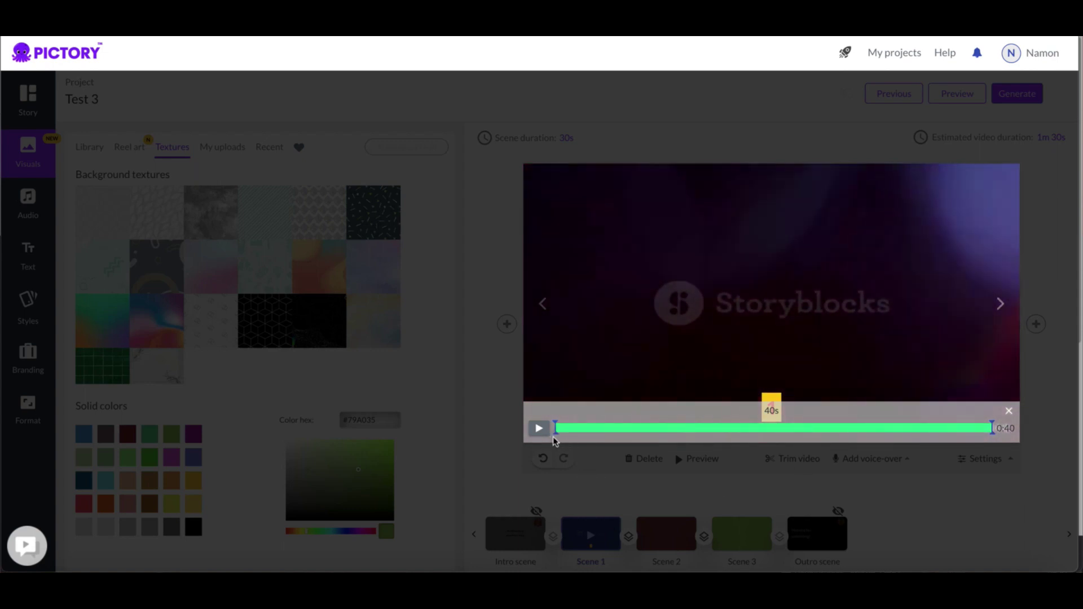
pyautogui.moveTo(556, 430); pyautogui.dragTo(608, 429)
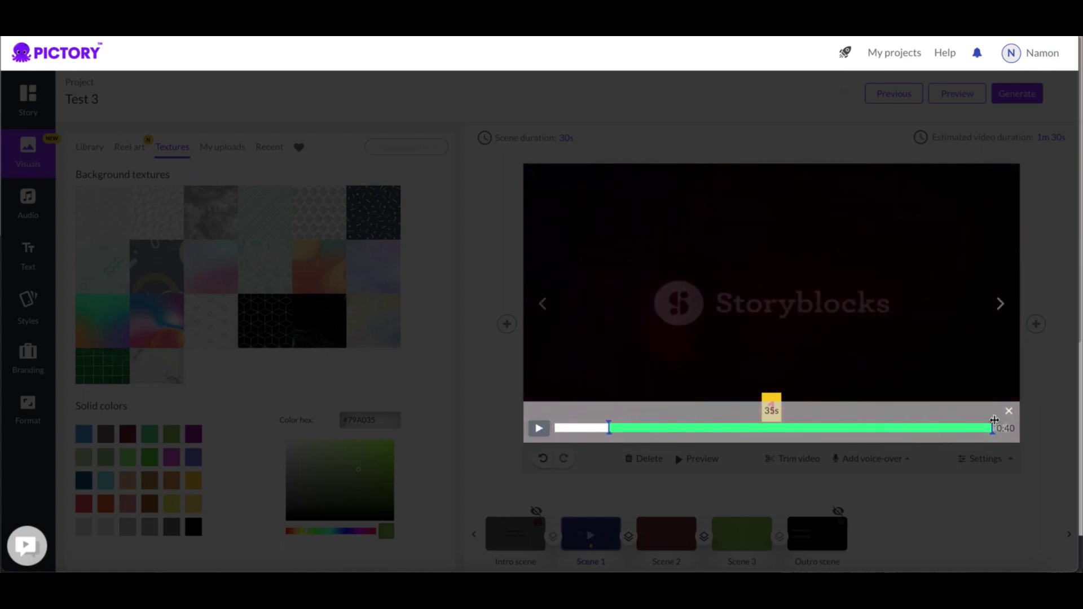
pyautogui.moveTo(992, 429); pyautogui.dragTo(667, 451)
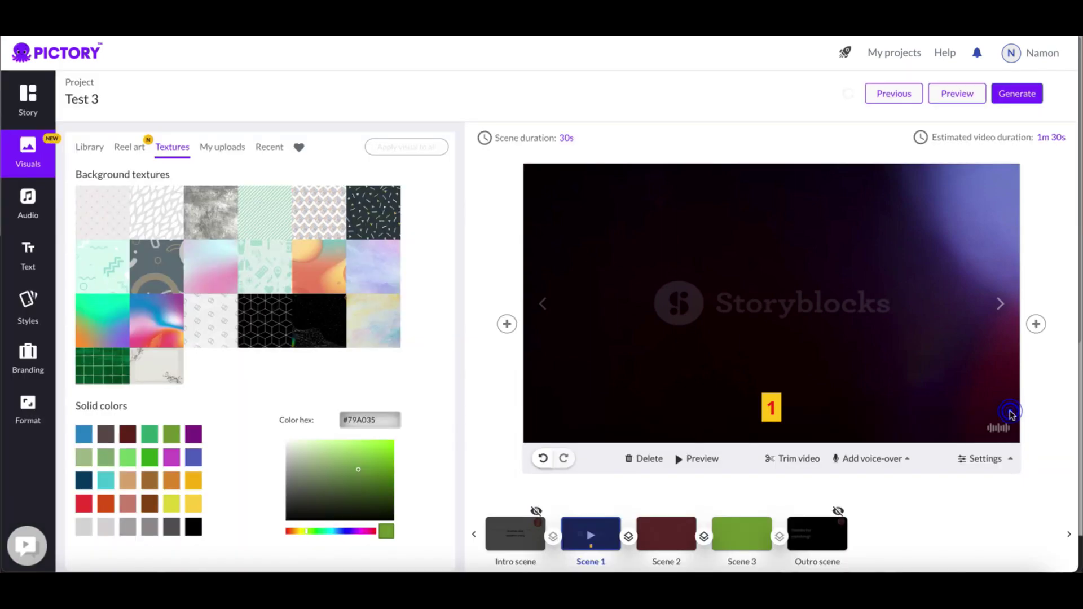
pyautogui.click(1009, 413)
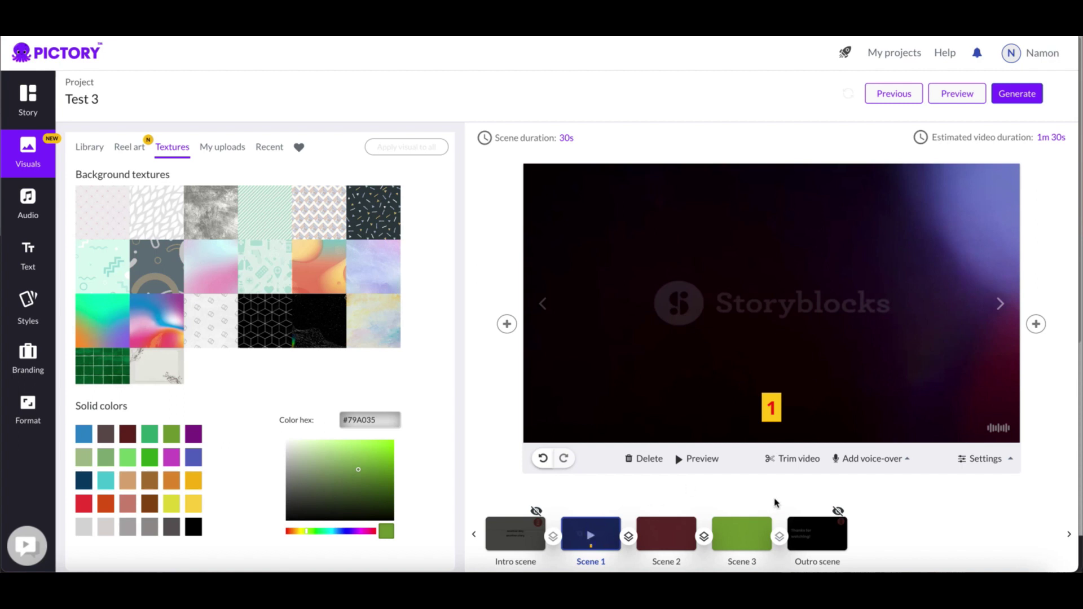
# - Trim Scene 1's background video to an 8-second portion that starts about 7 seconds into the clip
pyautogui.click(798, 463)
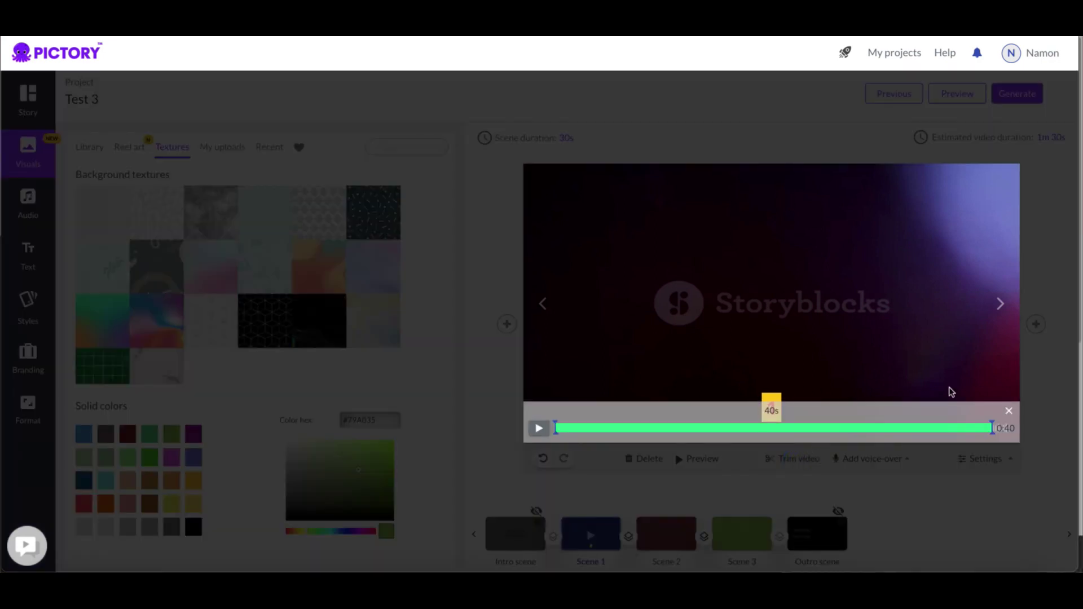
pyautogui.click(556, 432)
pyautogui.moveTo(556, 432); pyautogui.dragTo(630, 430)
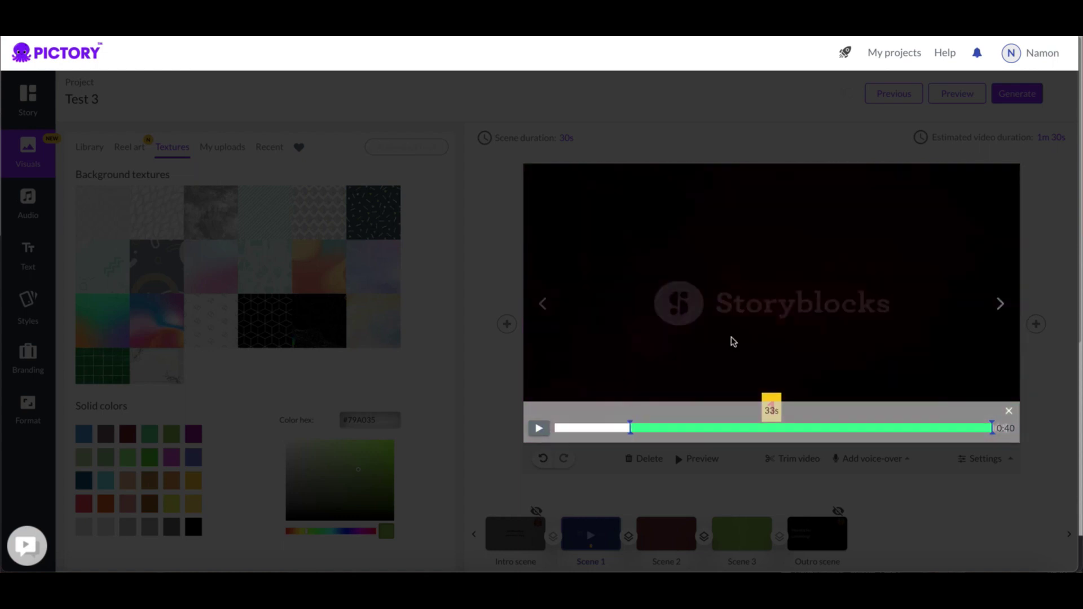
pyautogui.moveTo(992, 424); pyautogui.dragTo(712, 428)
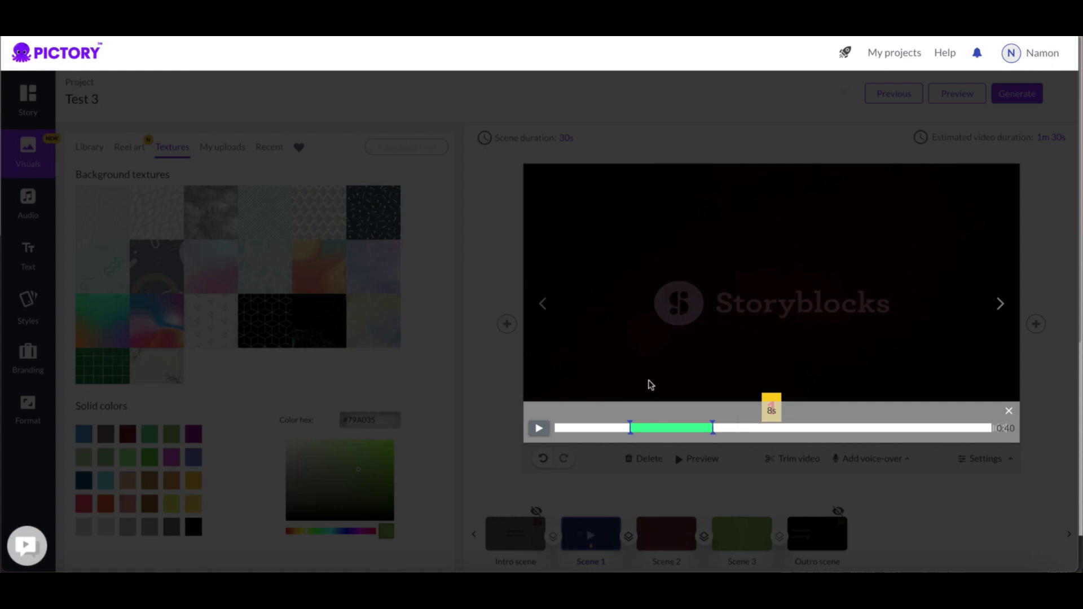
pyautogui.click(639, 362)
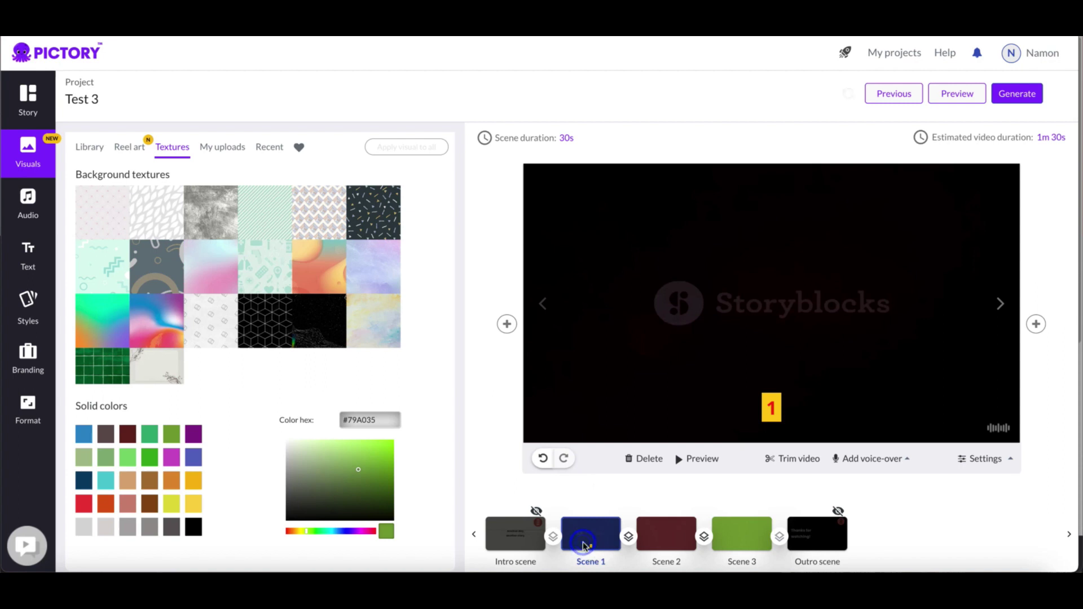
# - Shorten Scene 1's trimmed video to 3 seconds by moving its end earlier, and recheck the trim range
pyautogui.click(791, 461)
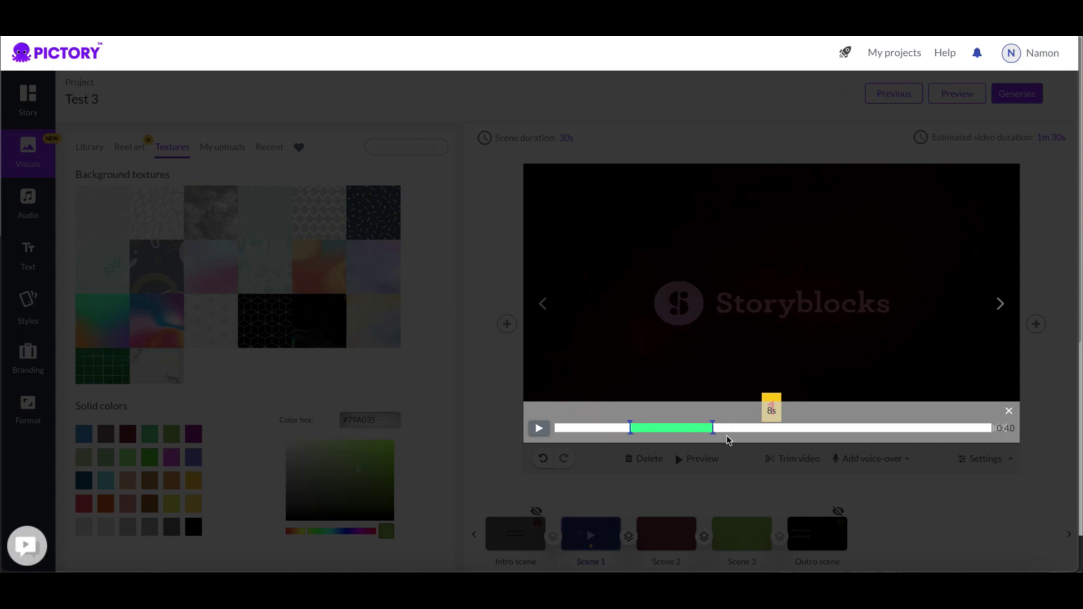
pyautogui.moveTo(714, 427); pyautogui.dragTo(668, 432)
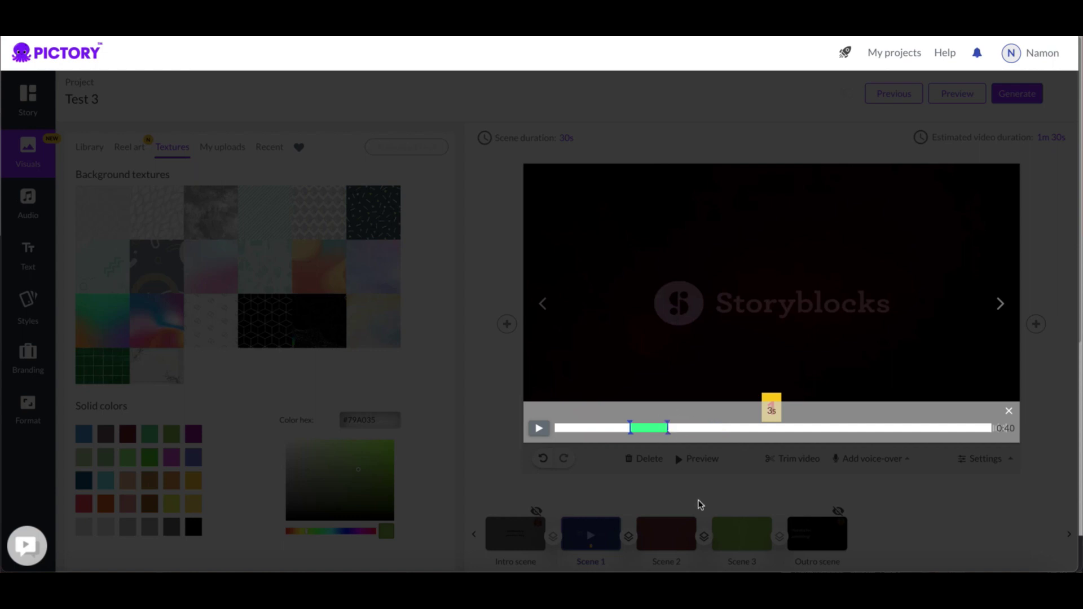
pyautogui.click(490, 273)
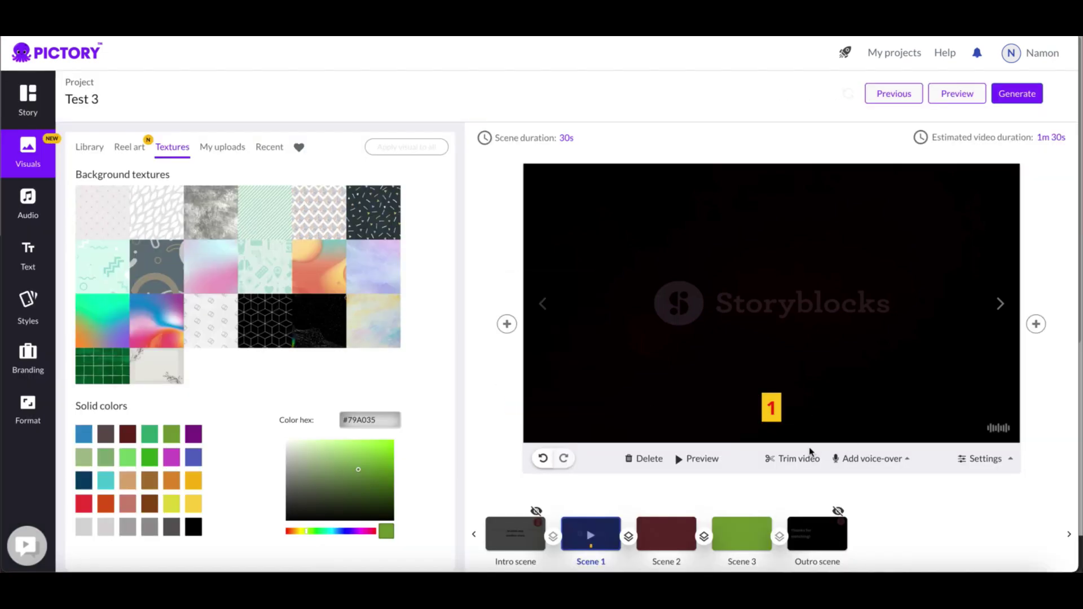
pyautogui.click(801, 460)
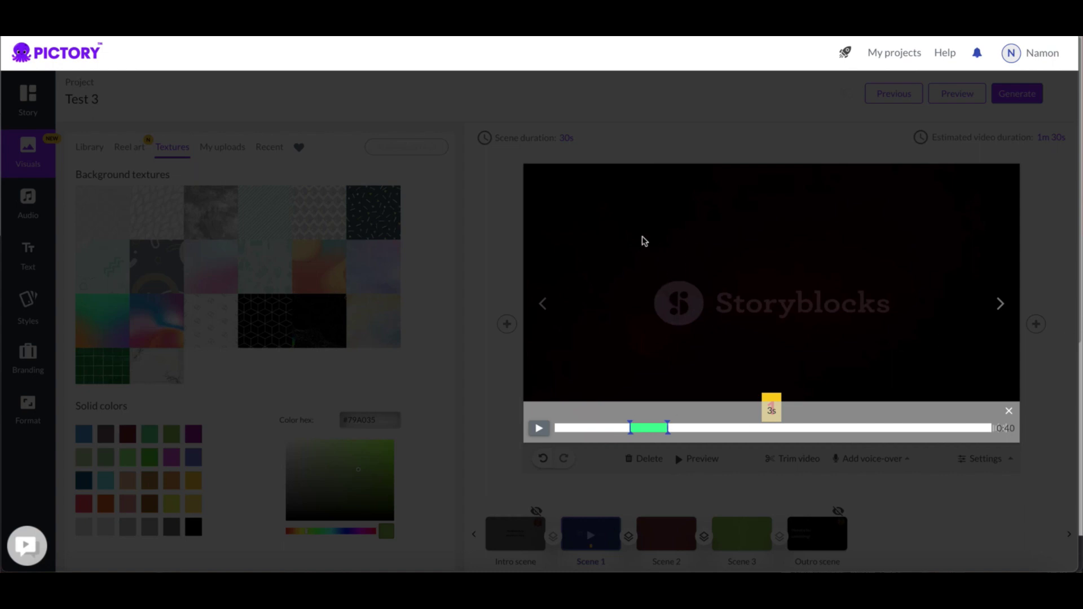
pyautogui.click(851, 411)
pyautogui.click(724, 113)
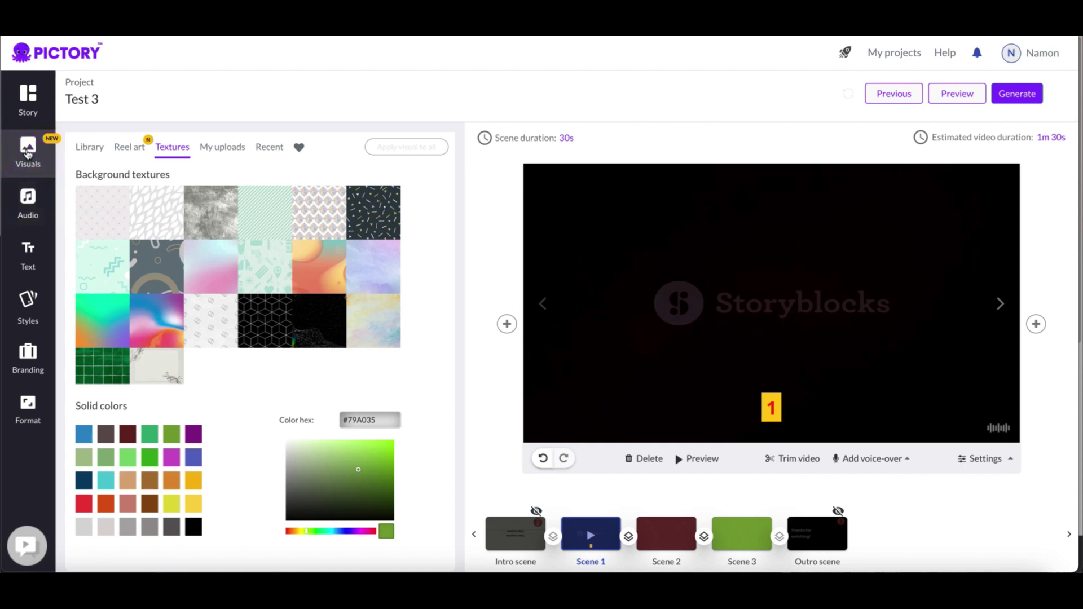
# - Replace Scene 1's background with the library clip of the ponytailed woman overlooking the waterfront skyline
pyautogui.click(89, 147)
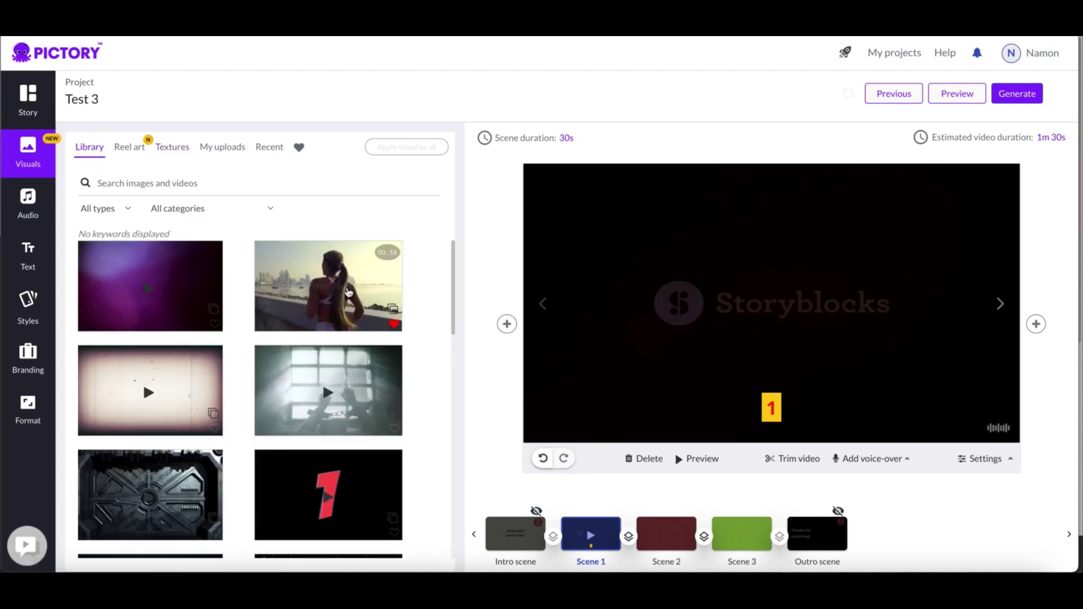
pyautogui.click(348, 291)
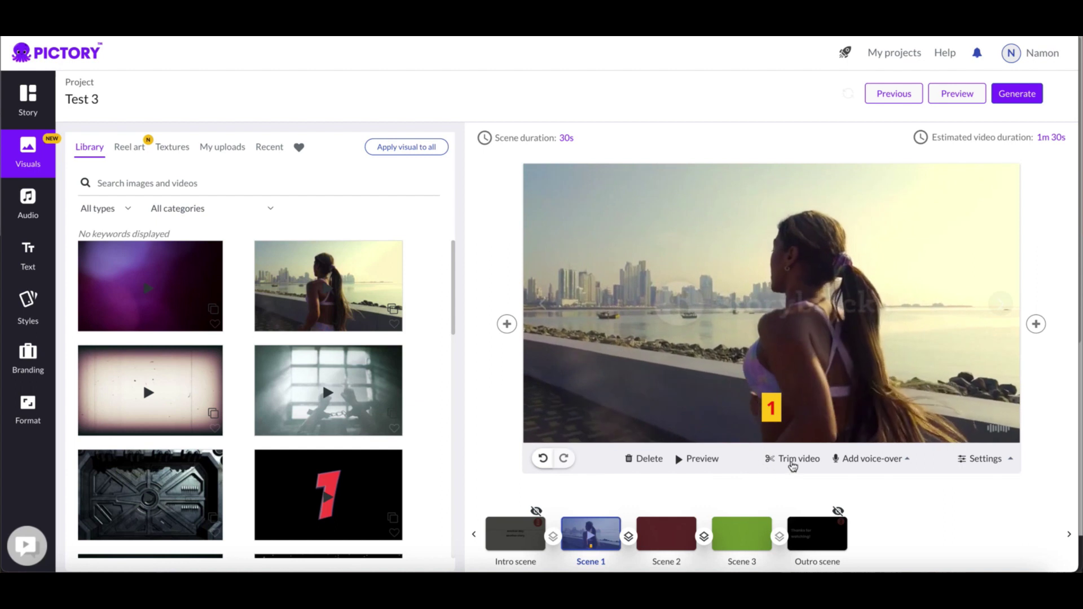
# - Trim Scene 1's background video to a 3-second portion starting about 2 seconds into the clip, and play the selection
pyautogui.click(790, 459)
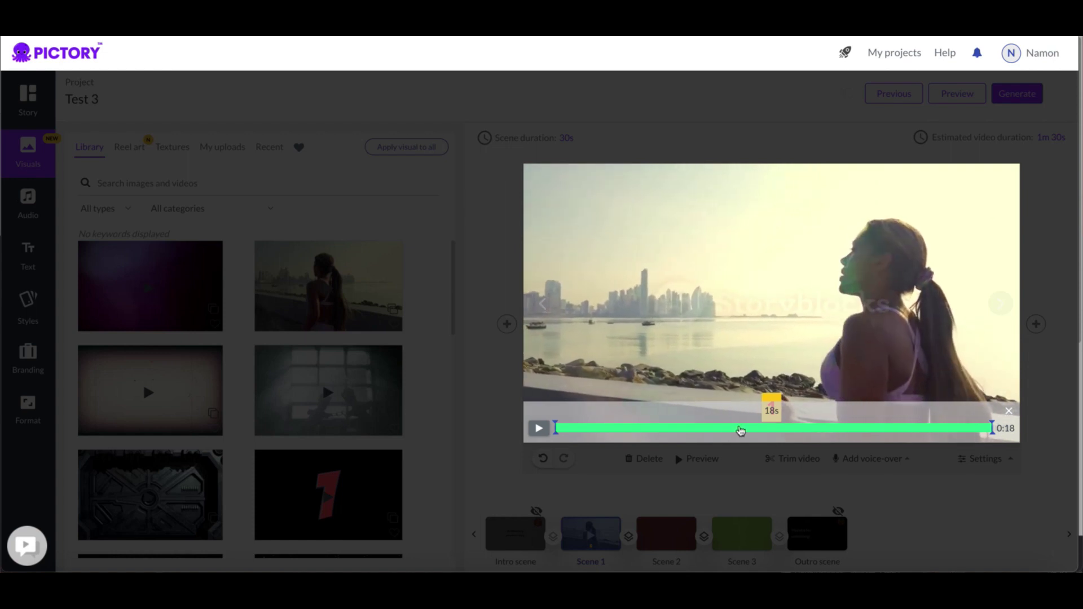
pyautogui.click(557, 428)
pyautogui.moveTo(559, 427); pyautogui.dragTo(611, 428)
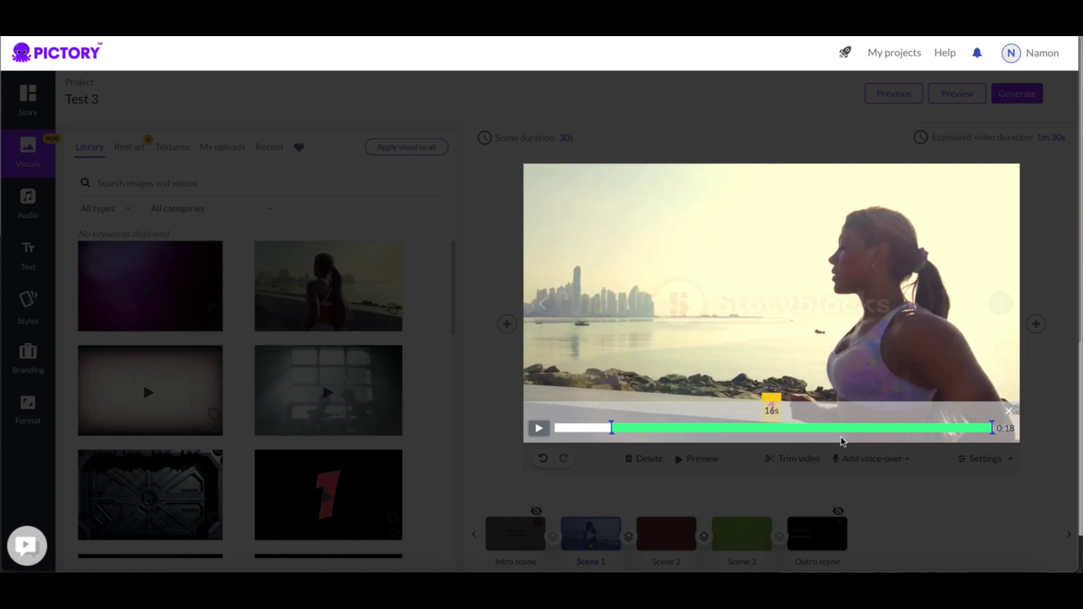
pyautogui.moveTo(992, 425); pyautogui.dragTo(693, 432)
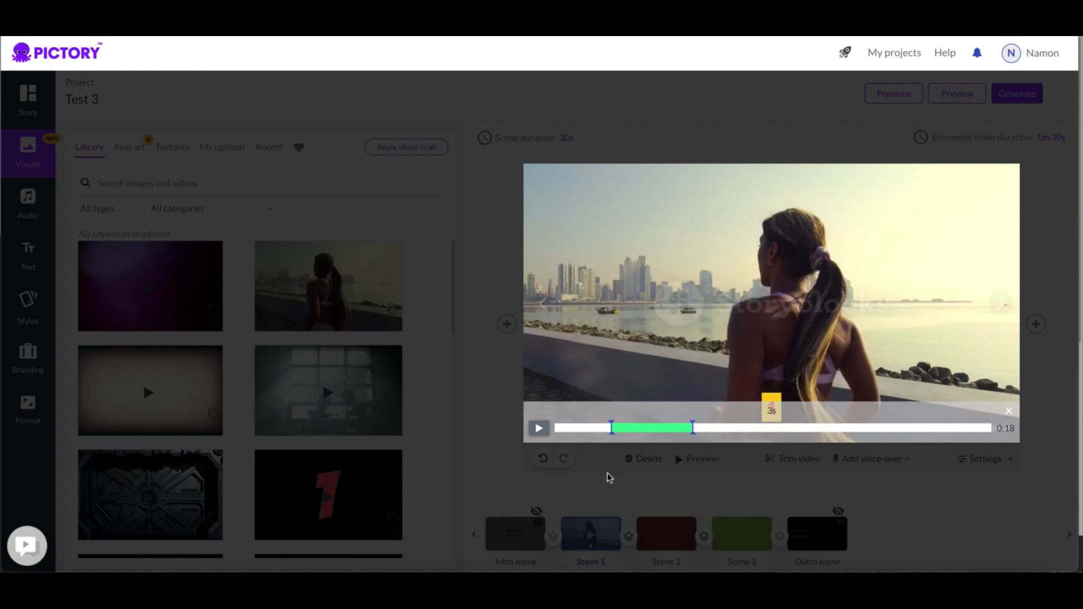
pyautogui.click(538, 429)
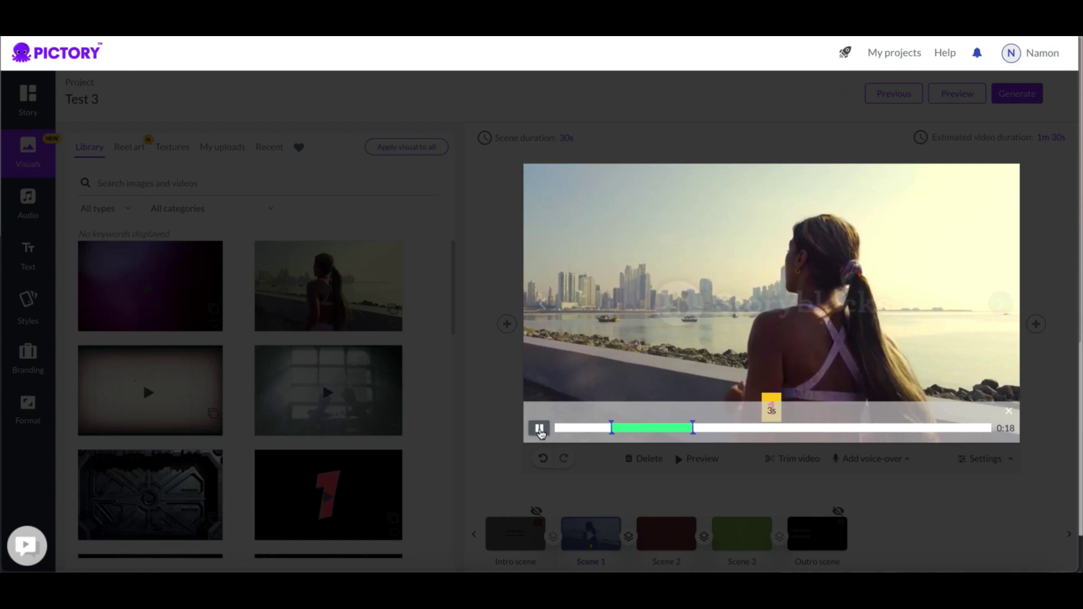
pyautogui.click(539, 429)
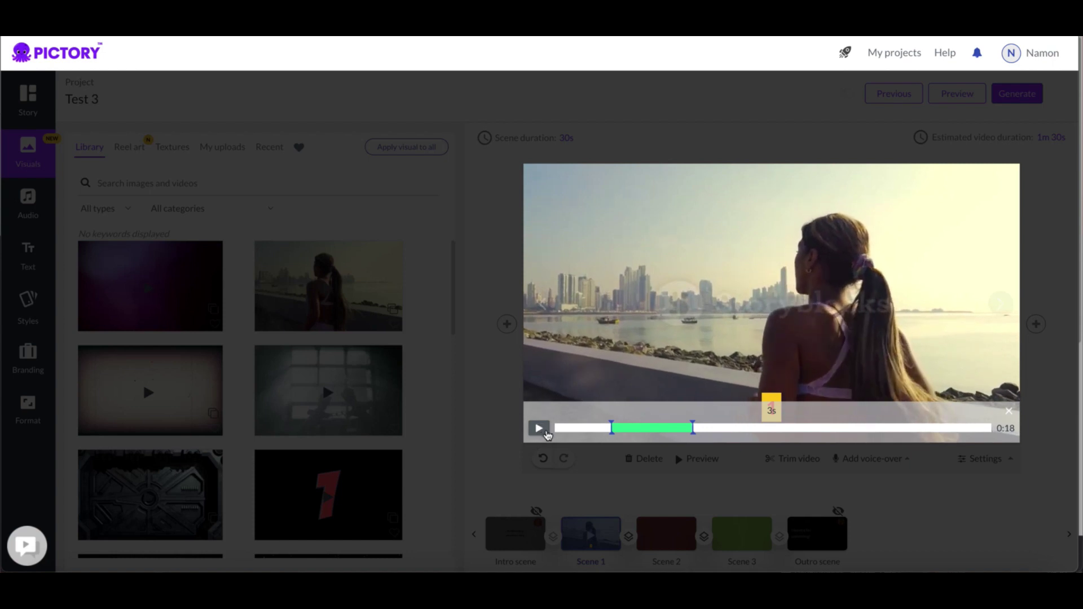
# - Move the end of Scene 1's trimmed portion slightly earlier, to about 5 seconds into the clip, replay it and close the trimmer
pyautogui.moveTo(693, 429); pyautogui.dragTo(675, 429)
pyautogui.click(539, 430)
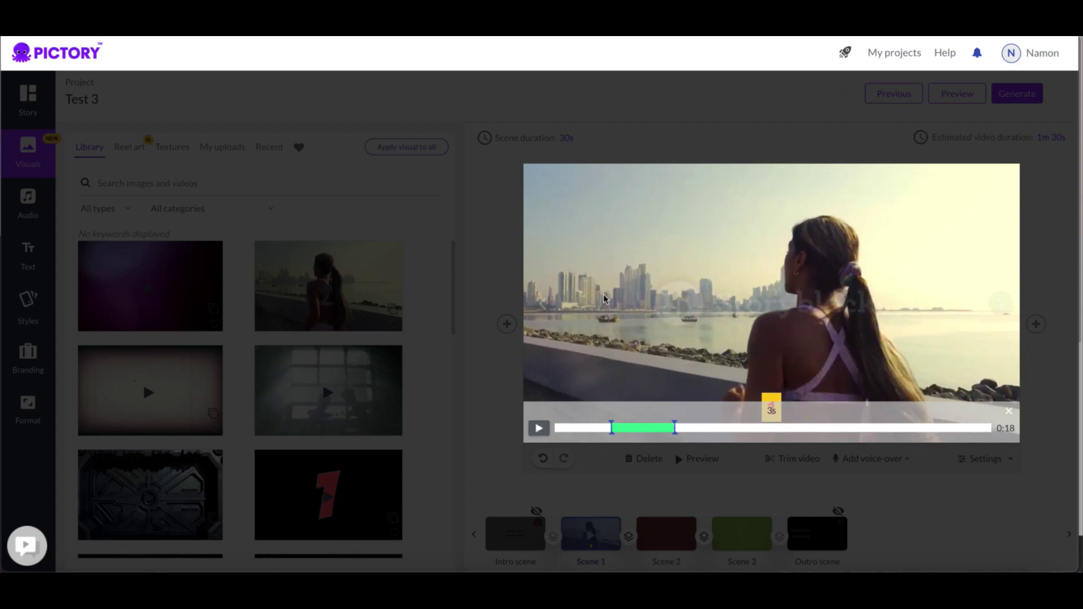
pyautogui.click(502, 232)
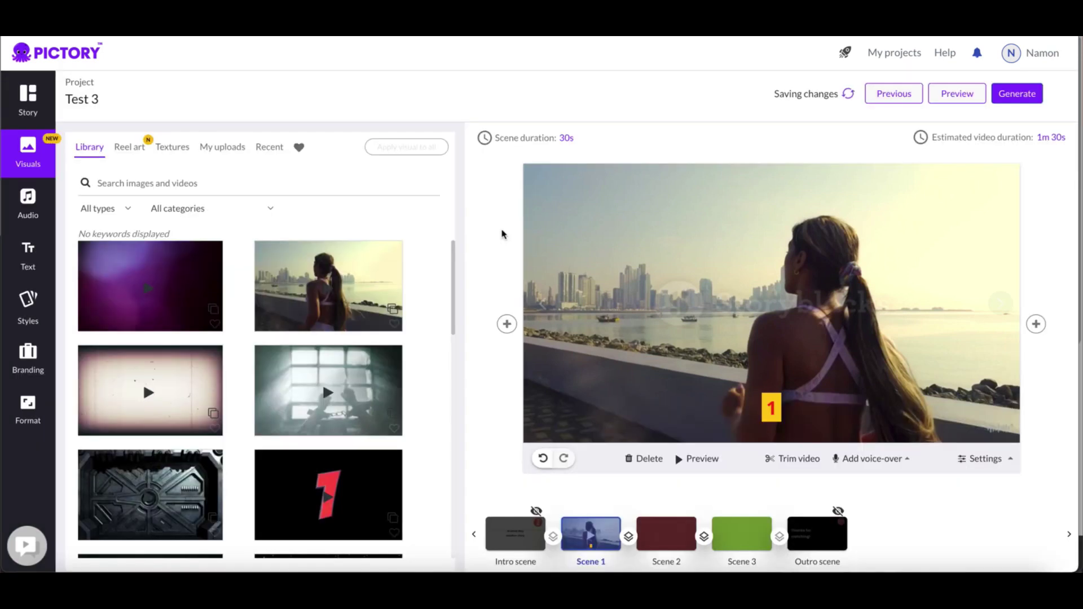
# - Check Scene 1's Loop video option and its scene duration timing
pyautogui.click(1010, 461)
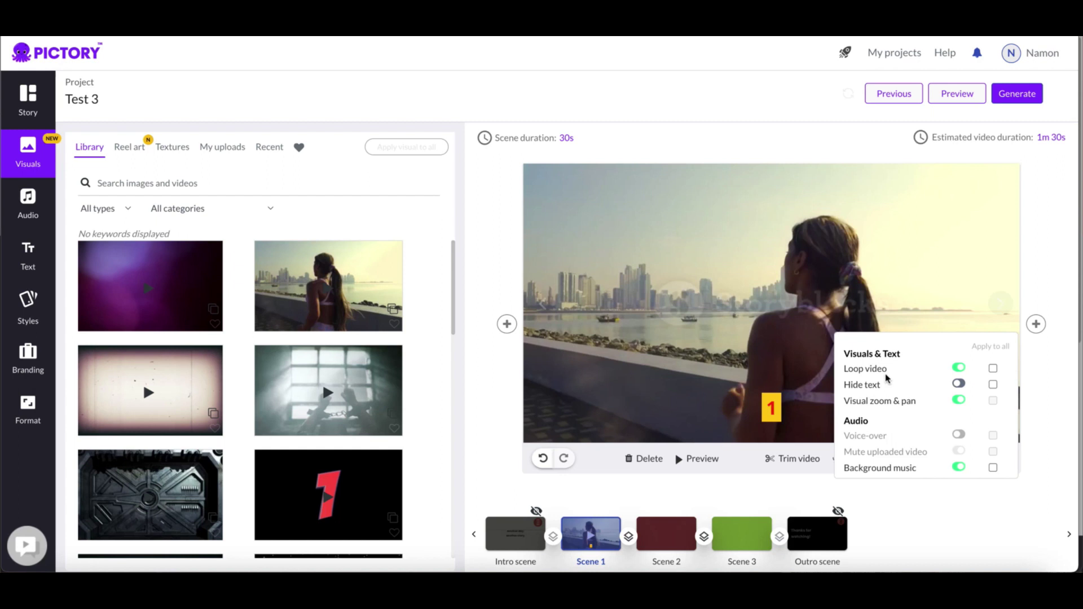
pyautogui.click(1043, 395)
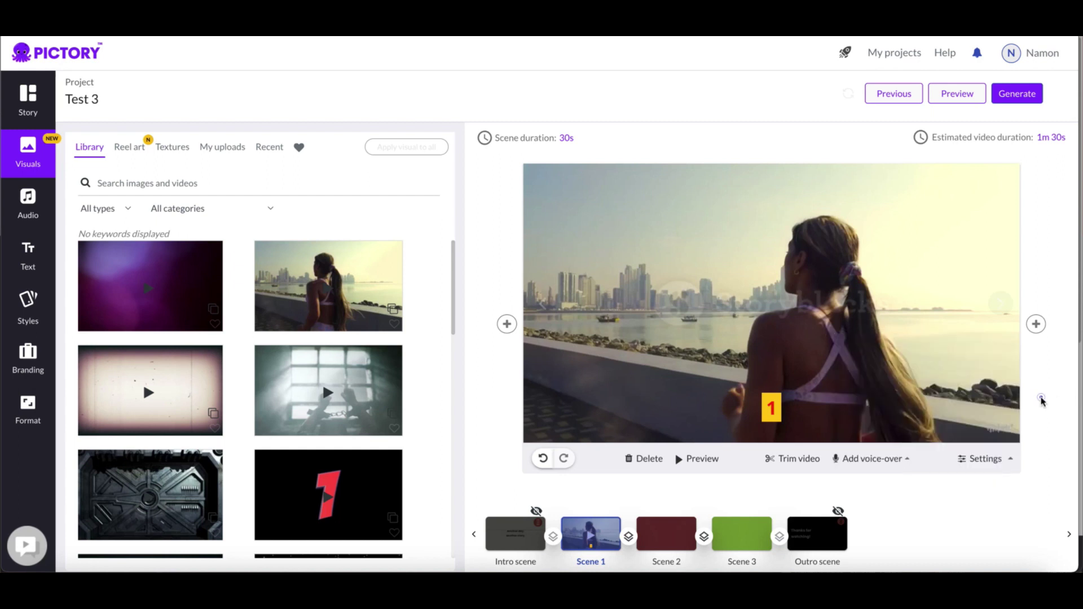
pyautogui.click(512, 142)
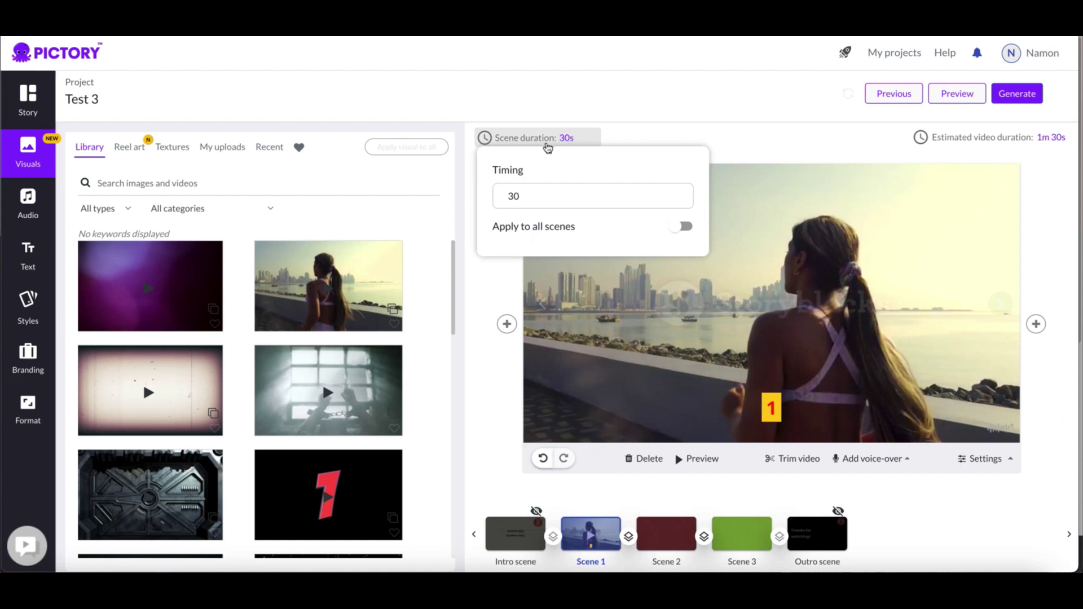
pyautogui.click(853, 363)
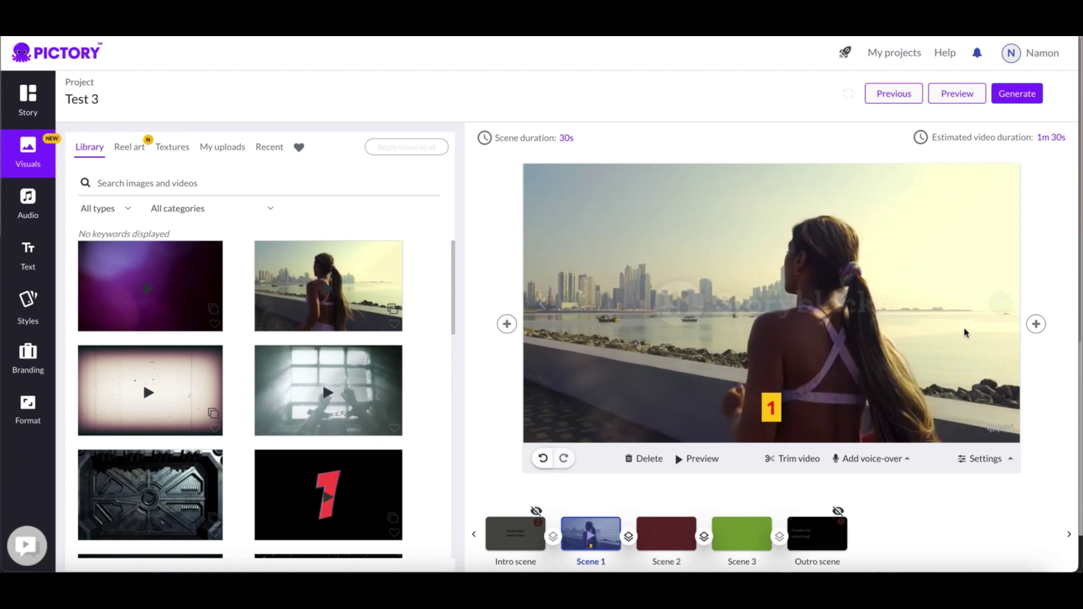
pyautogui.click(550, 140)
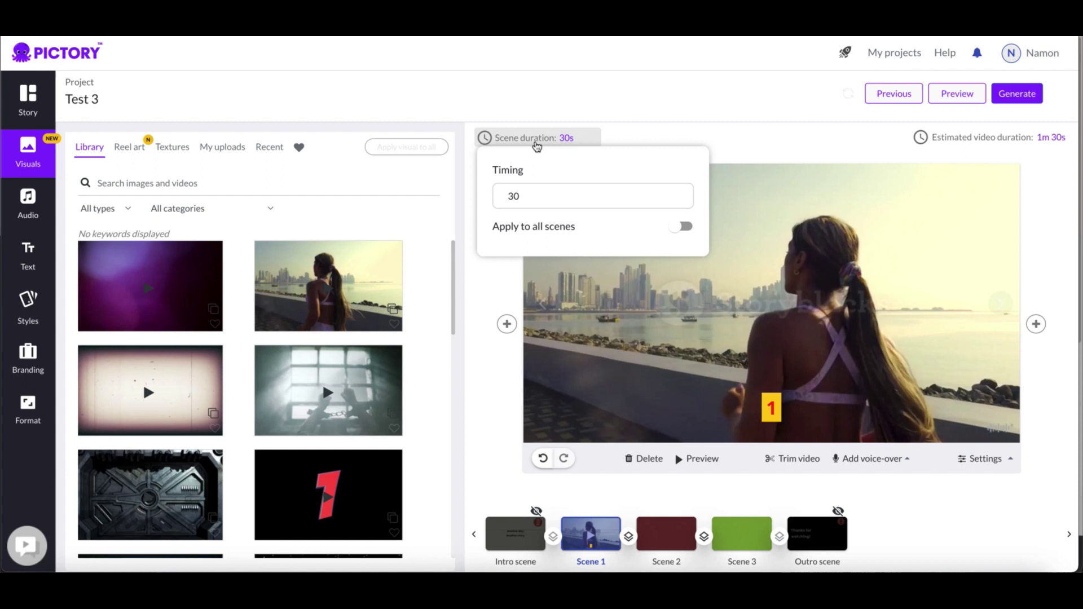
pyautogui.click(681, 313)
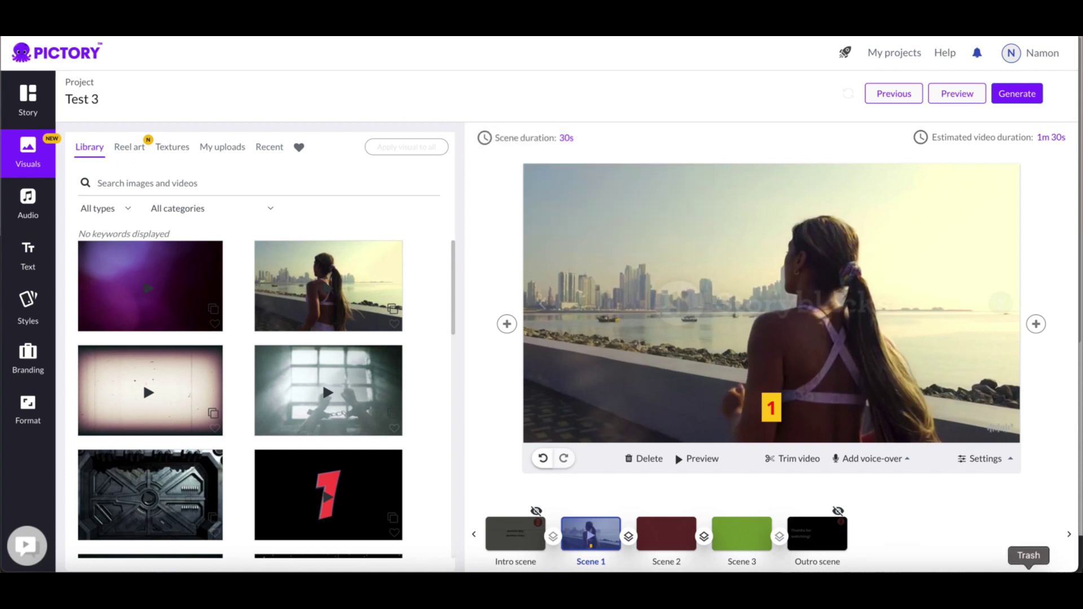
# - Play the full project preview through Scene 1 into Scene 2, and close it
pyautogui.click(1036, 324)
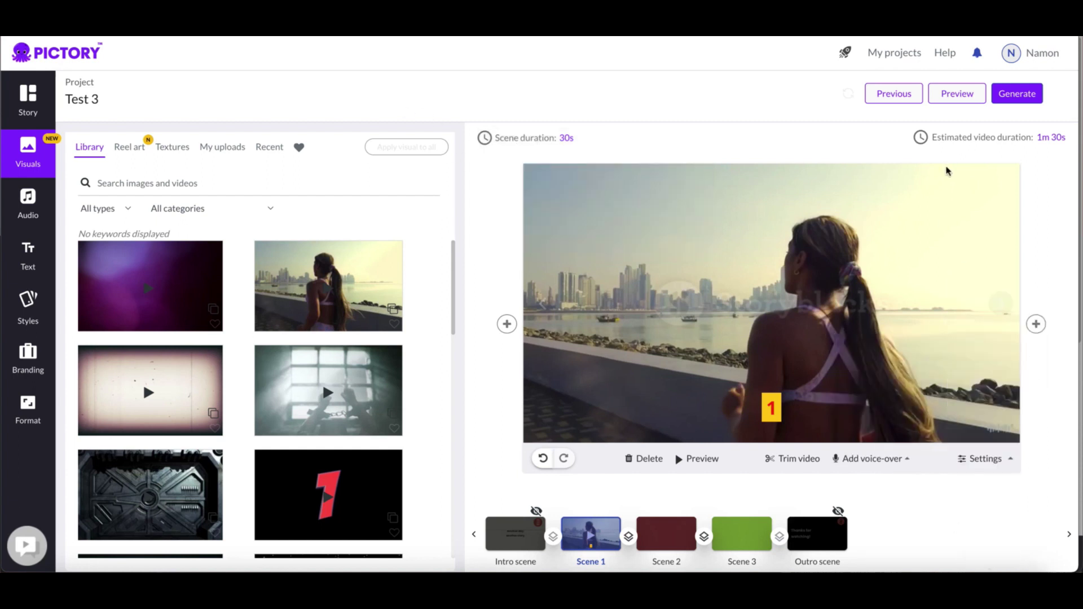
pyautogui.click(961, 94)
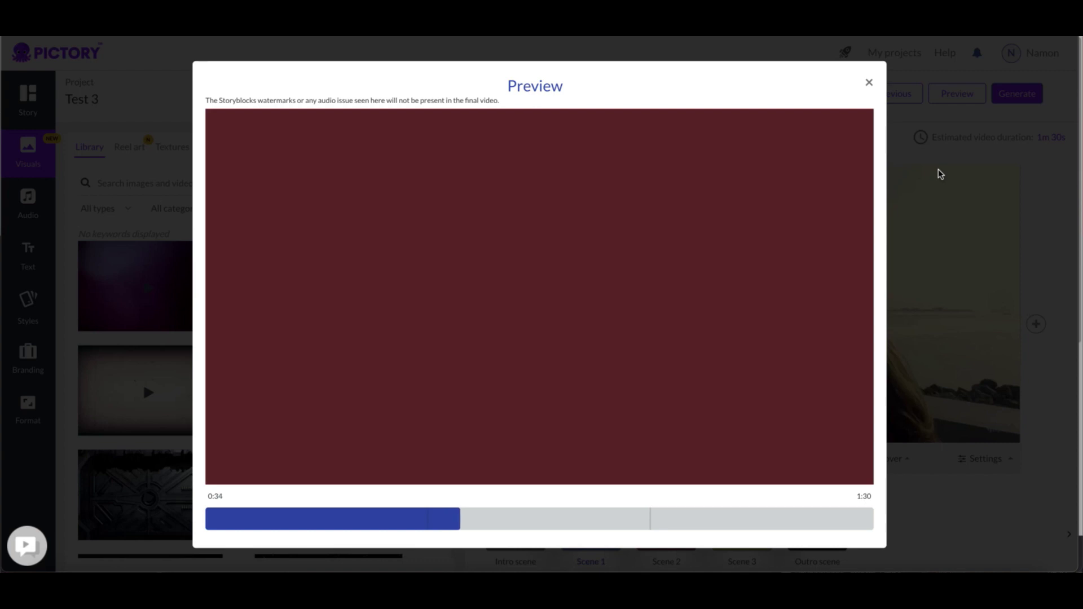
pyautogui.click(869, 82)
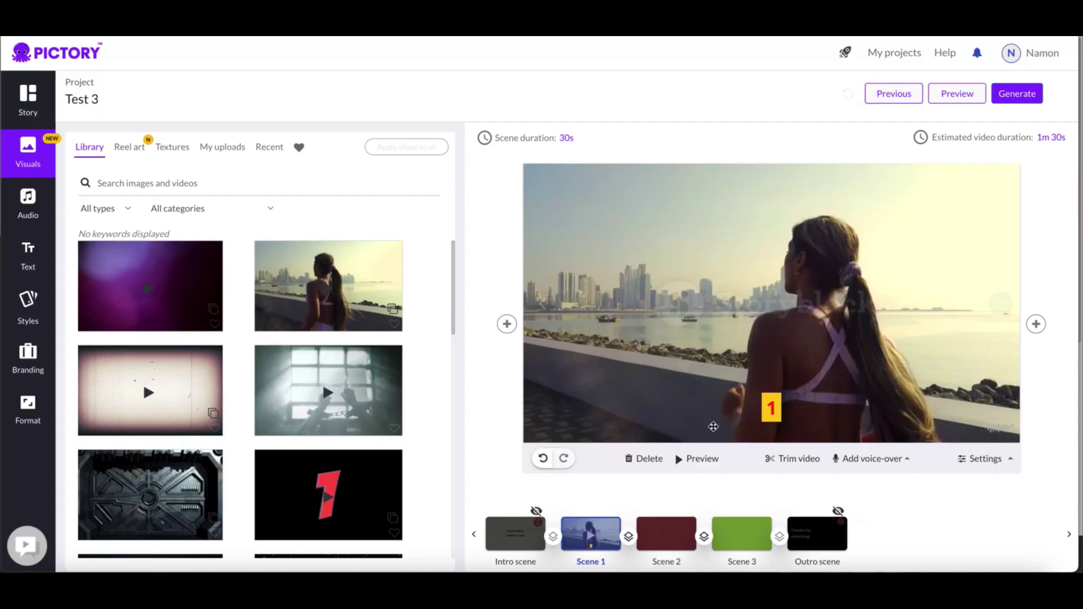
# - Reopen Scene 1's video trimming and examine the start and end points of the selected portion
pyautogui.click(800, 462)
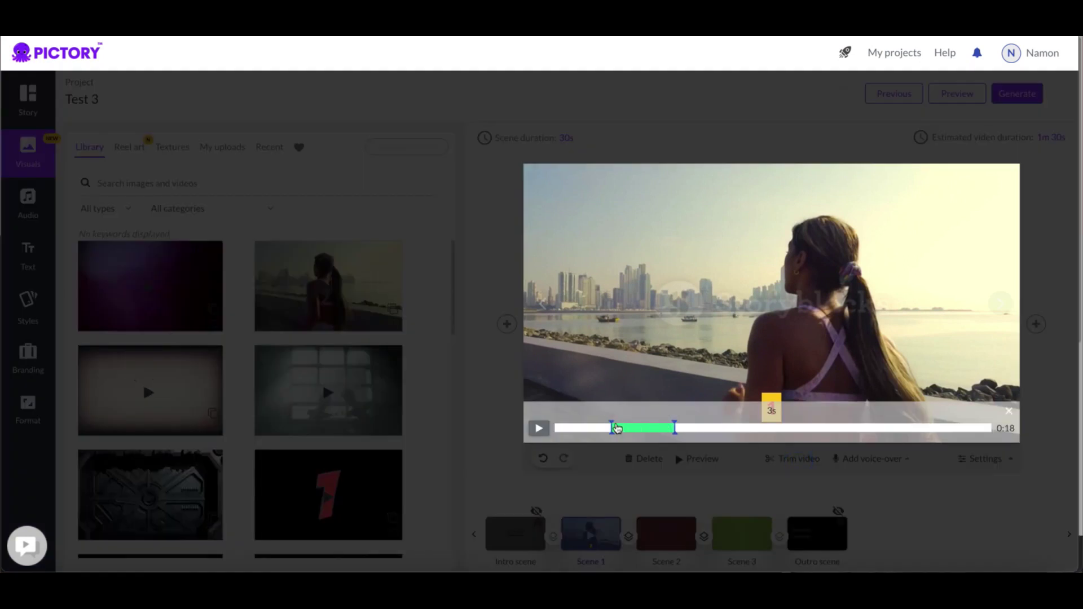
pyautogui.click(611, 424)
pyautogui.click(674, 426)
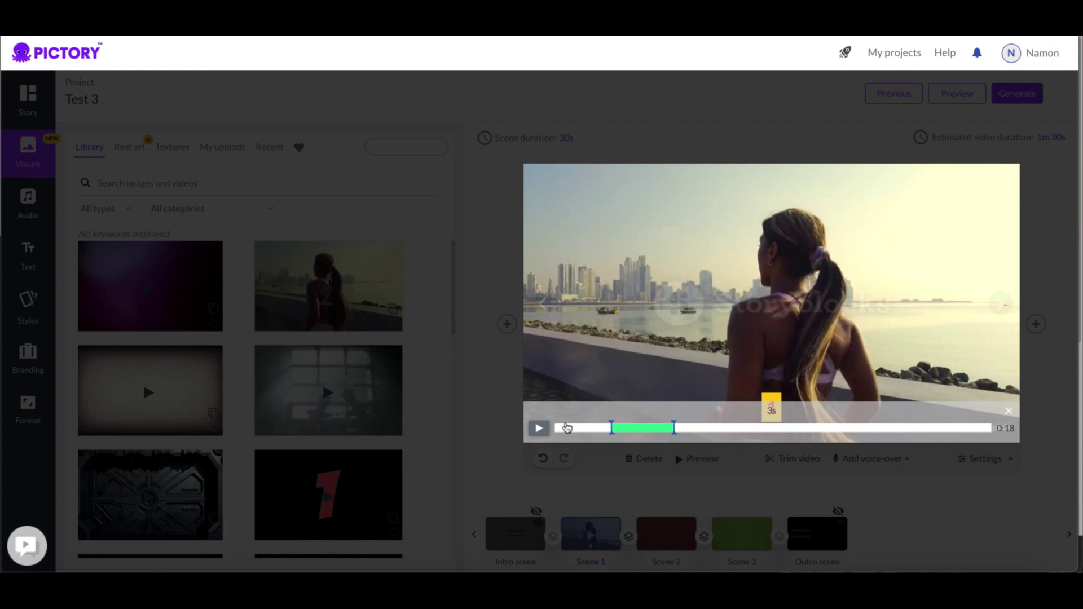
pyautogui.moveTo(673, 425)
pyautogui.moveTo(611, 426)
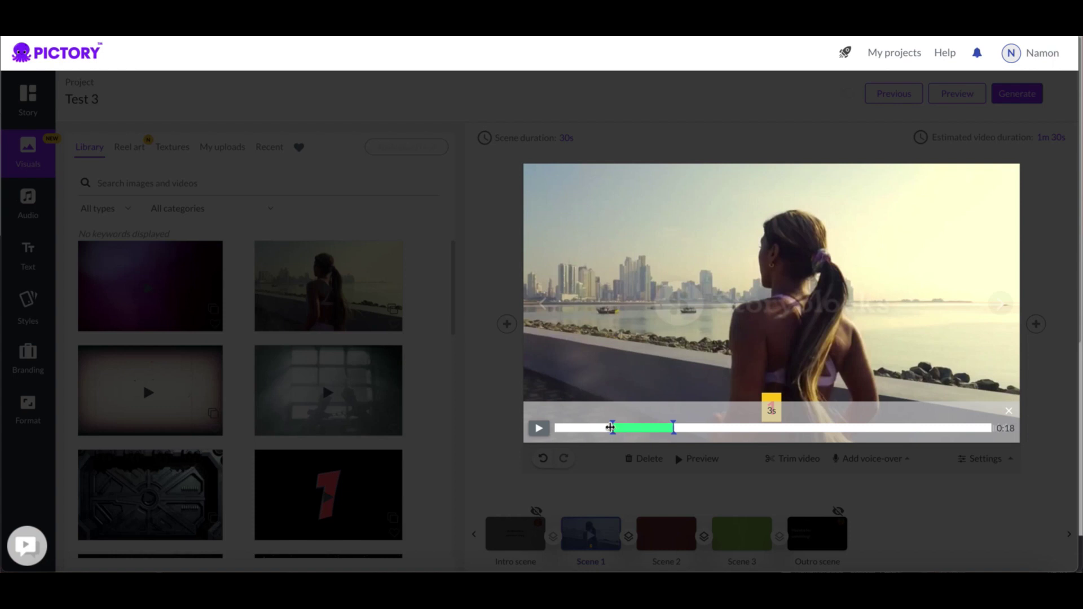
# - Try to extend Scene 1's trimmed portion back to the very start of the clip
pyautogui.moveTo(612, 428); pyautogui.dragTo(557, 428)
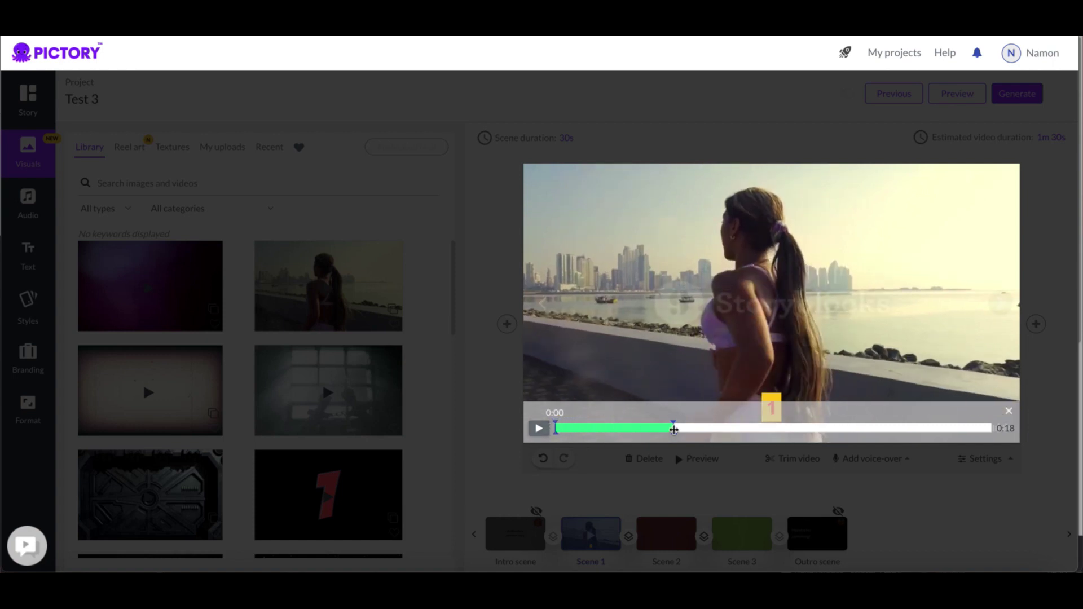
pyautogui.click(674, 427)
pyautogui.click(1009, 413)
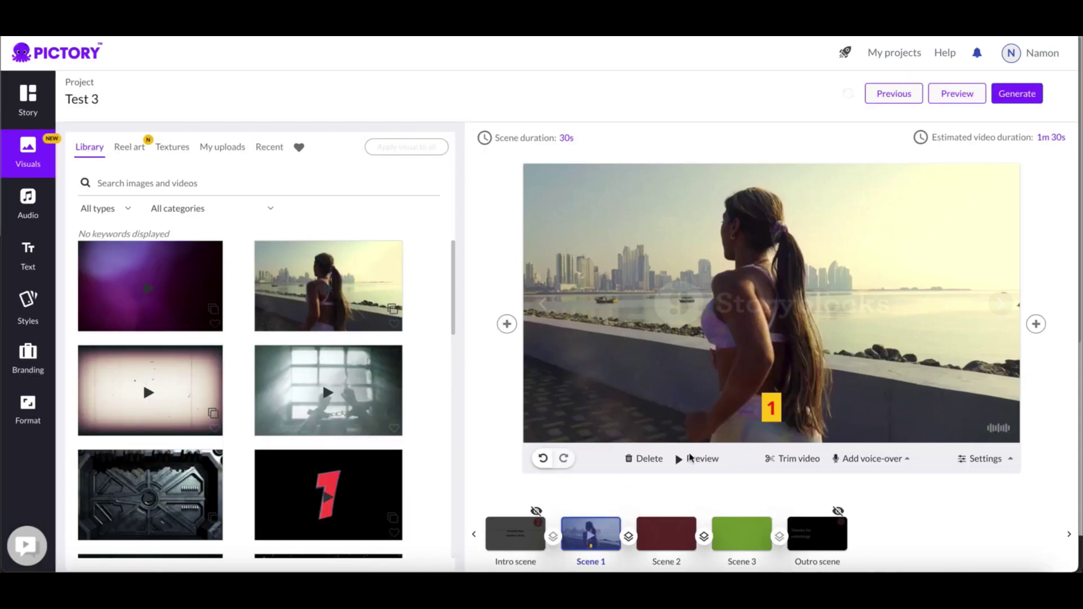
# - Move the start of Scene 1's trimmed video to 0:00 and play the full project preview into Scene 2
pyautogui.click(782, 461)
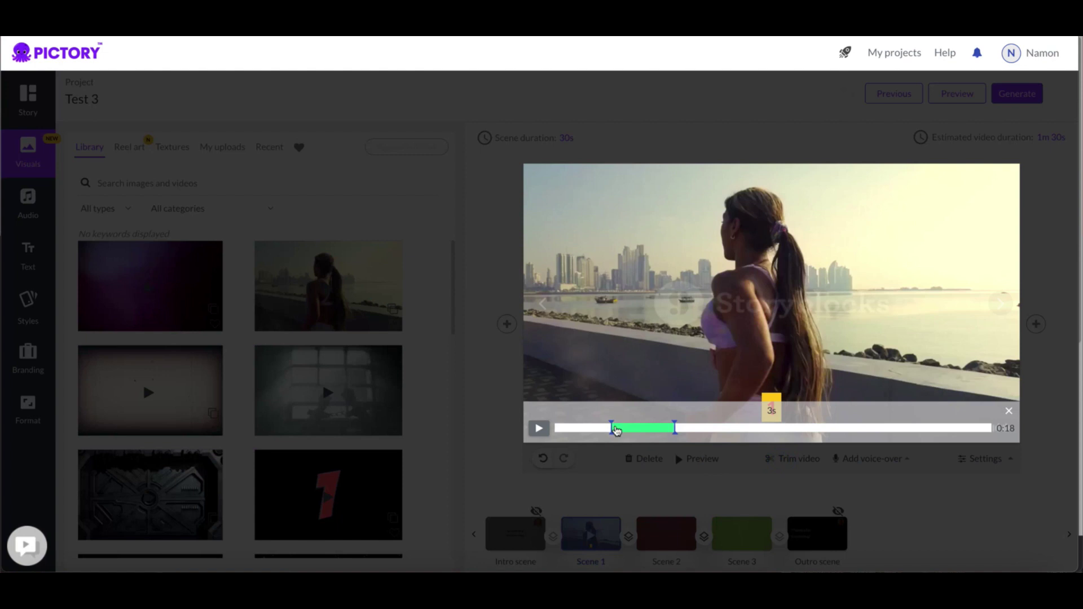
pyautogui.moveTo(612, 427); pyautogui.dragTo(543, 447)
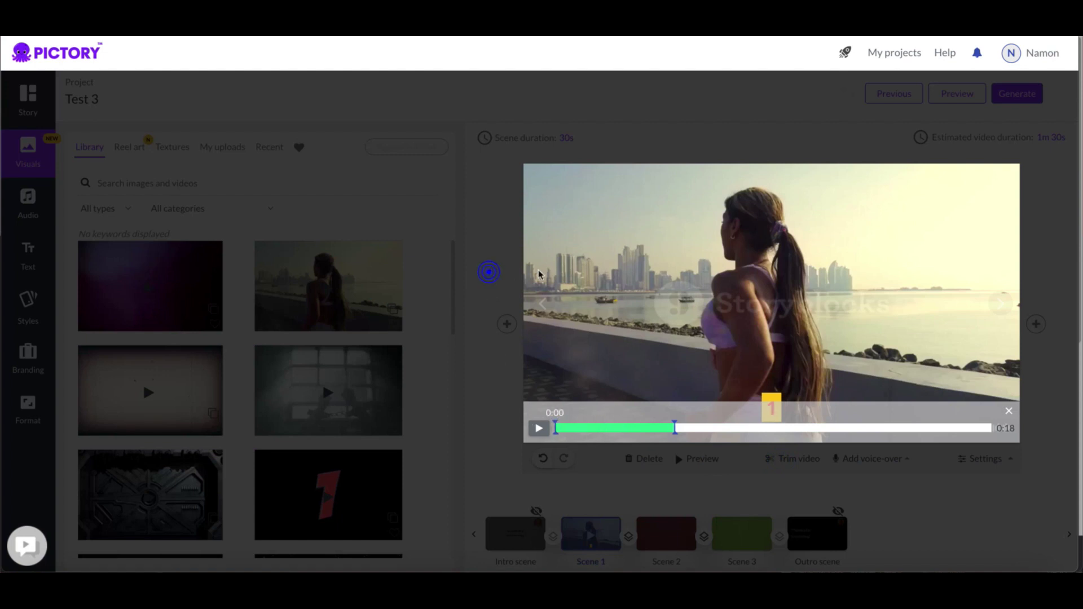
pyautogui.click(488, 272)
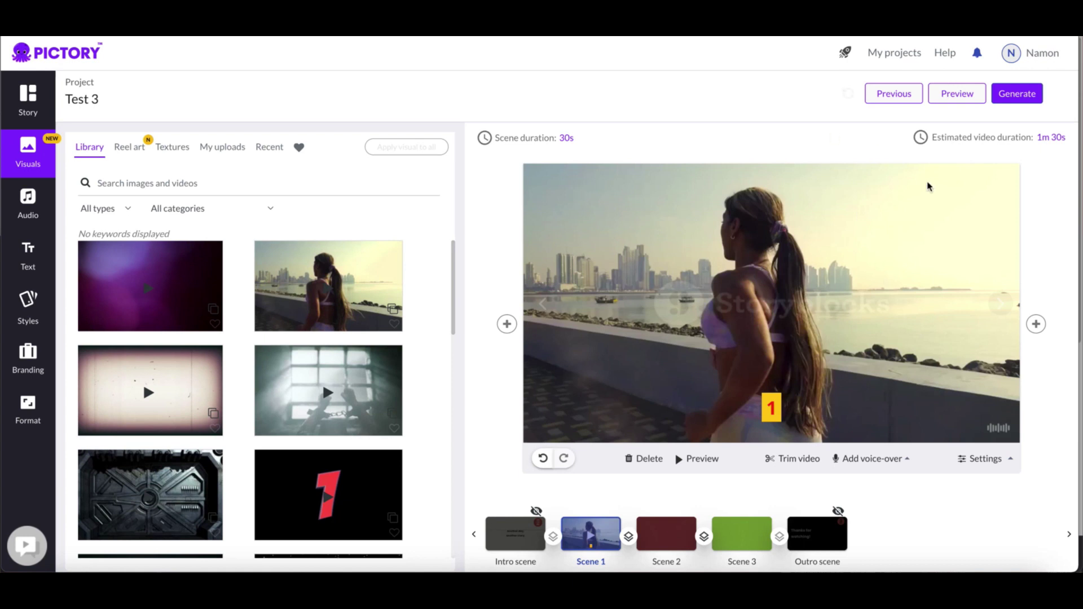
pyautogui.click(957, 98)
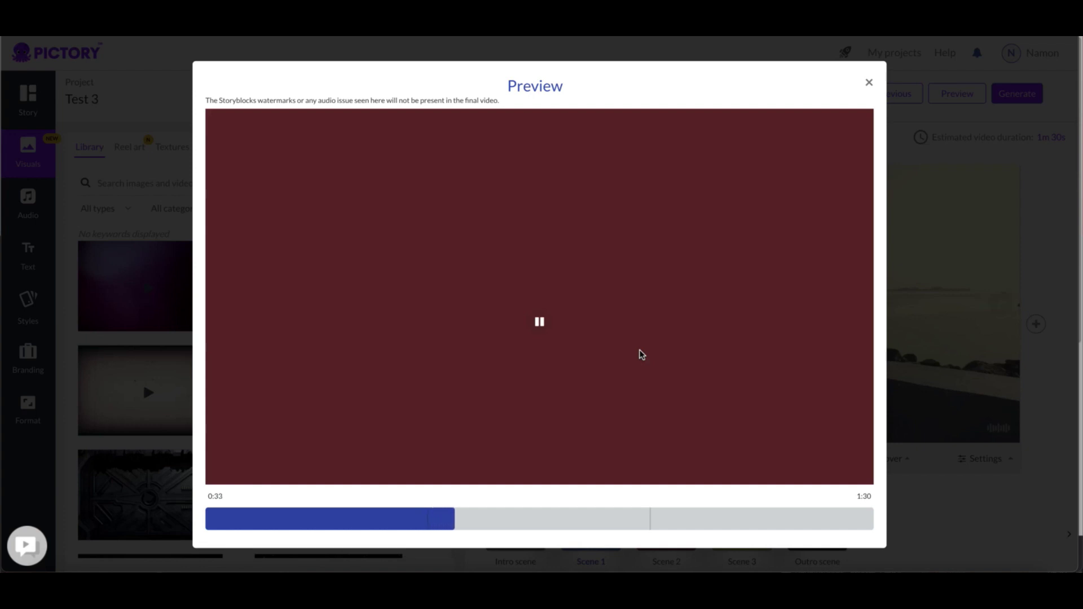
pyautogui.click(870, 79)
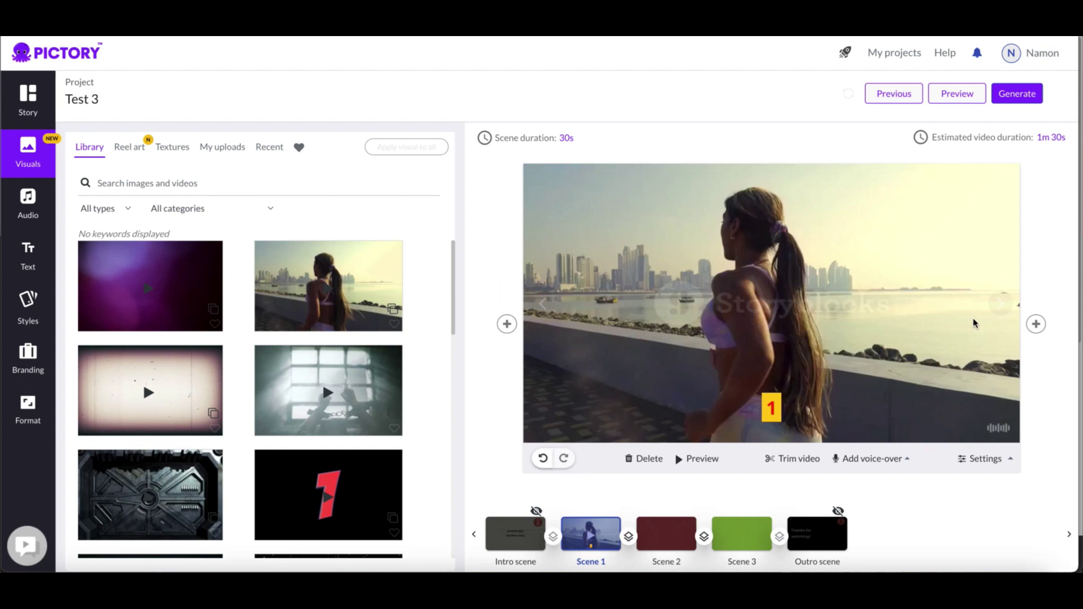
# - Turn off Loop video for Scene 1 and watch the start of the full project preview
pyautogui.click(981, 457)
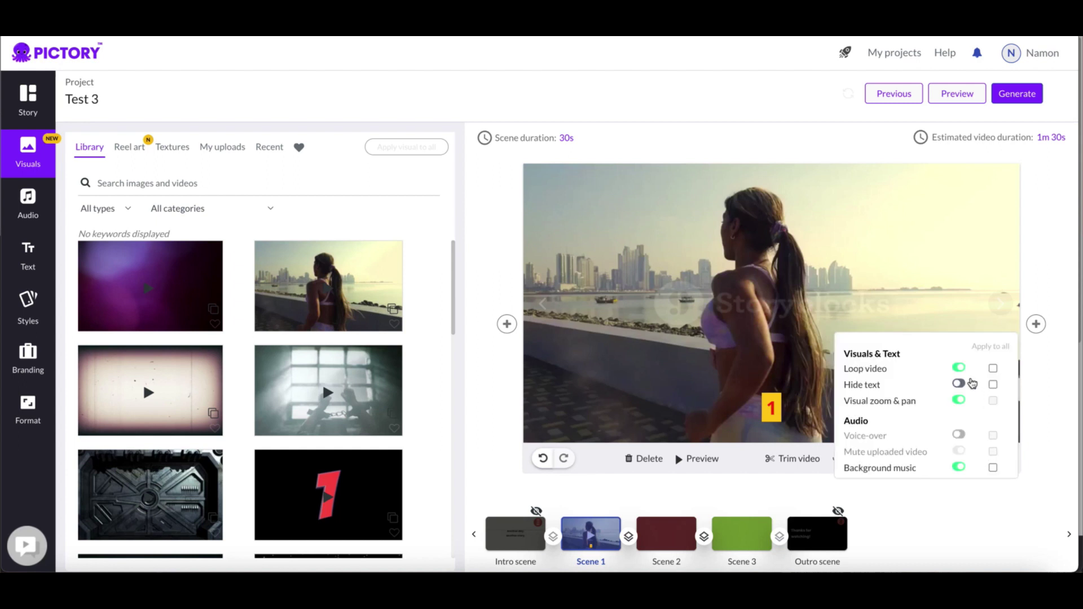
pyautogui.click(958, 370)
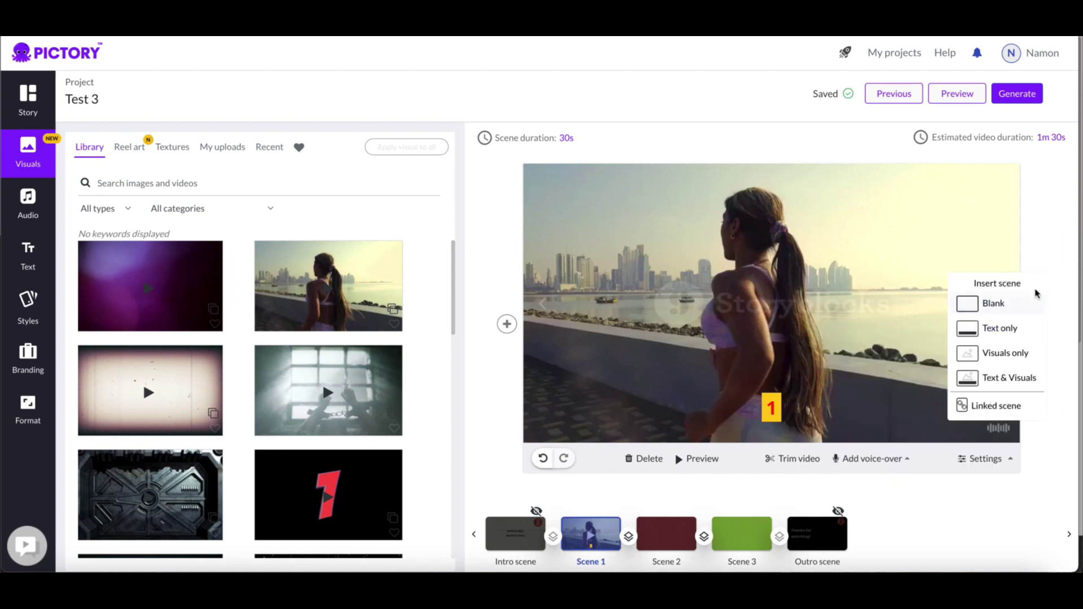
pyautogui.click(1039, 234)
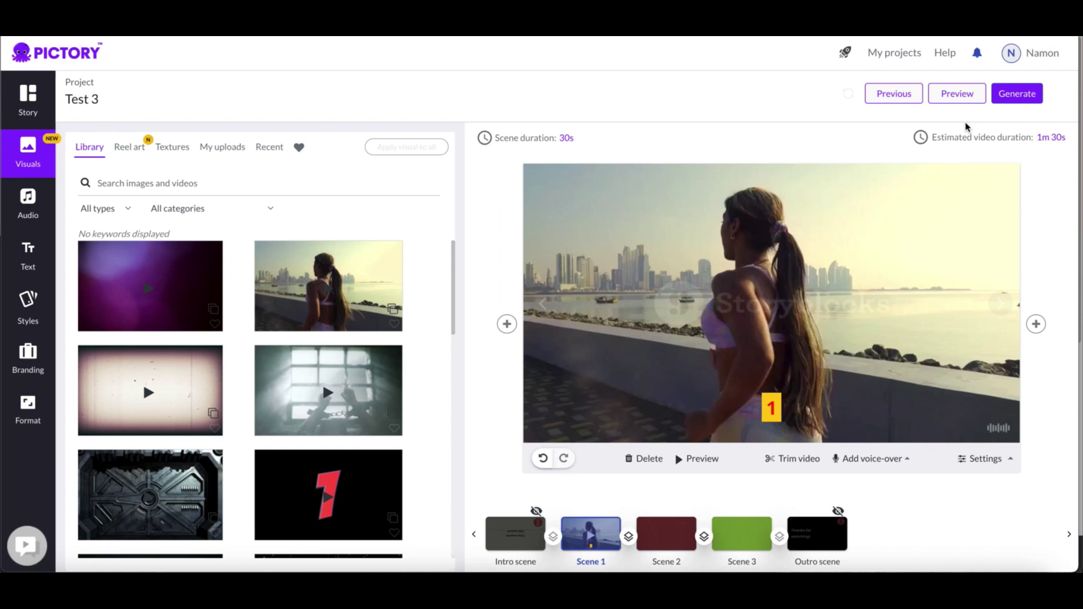
pyautogui.click(958, 94)
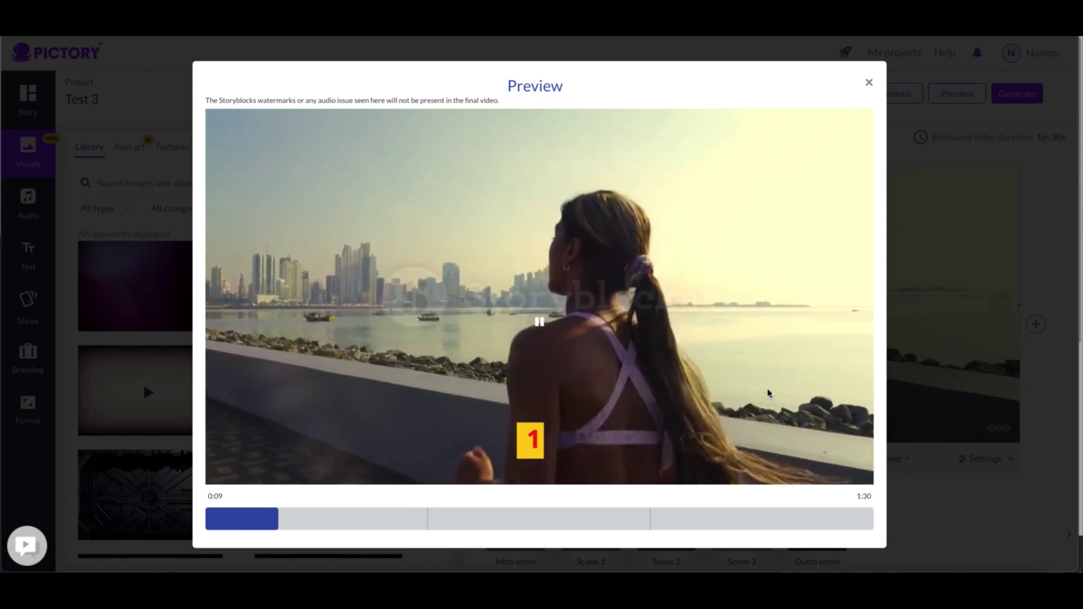
pyautogui.click(869, 85)
# - Play Scene 1's own preview, recheck its Loop video setting, and replay the scene preview
pyautogui.click(997, 459)
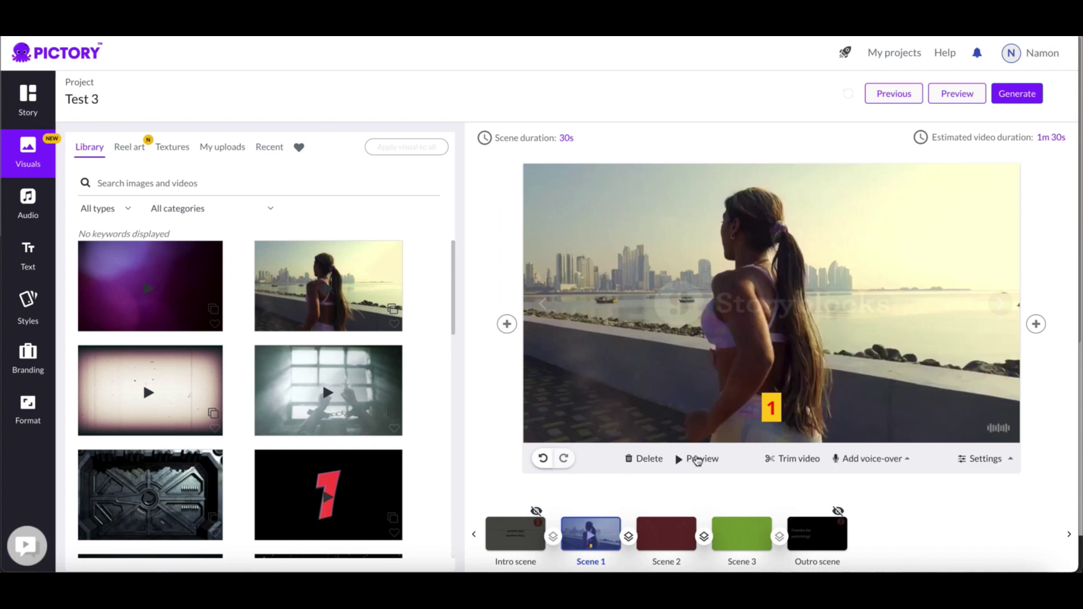
pyautogui.click(697, 460)
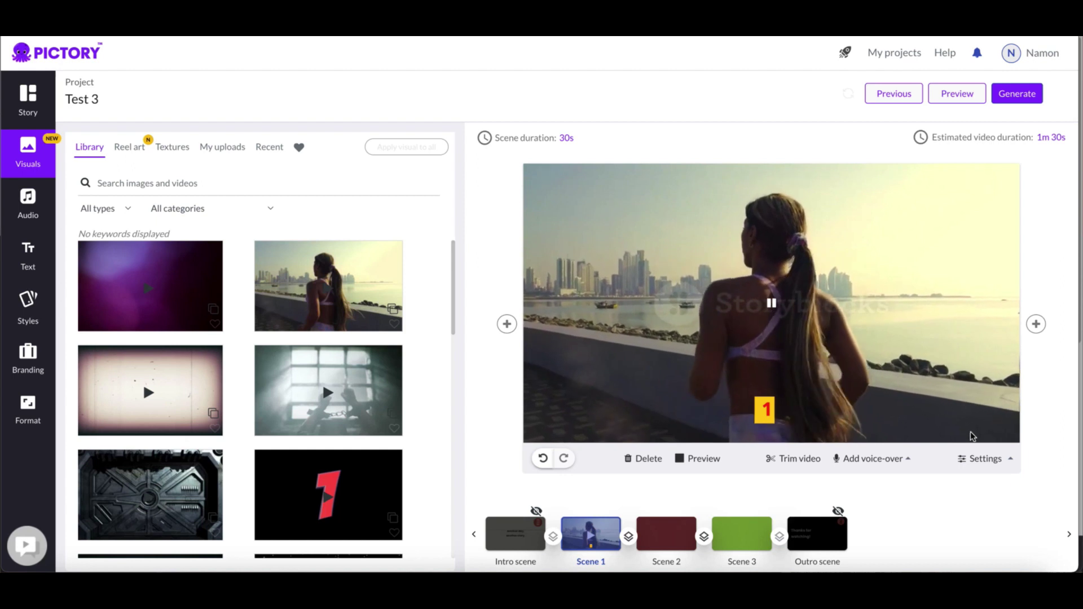
pyautogui.moveTo(1001, 462)
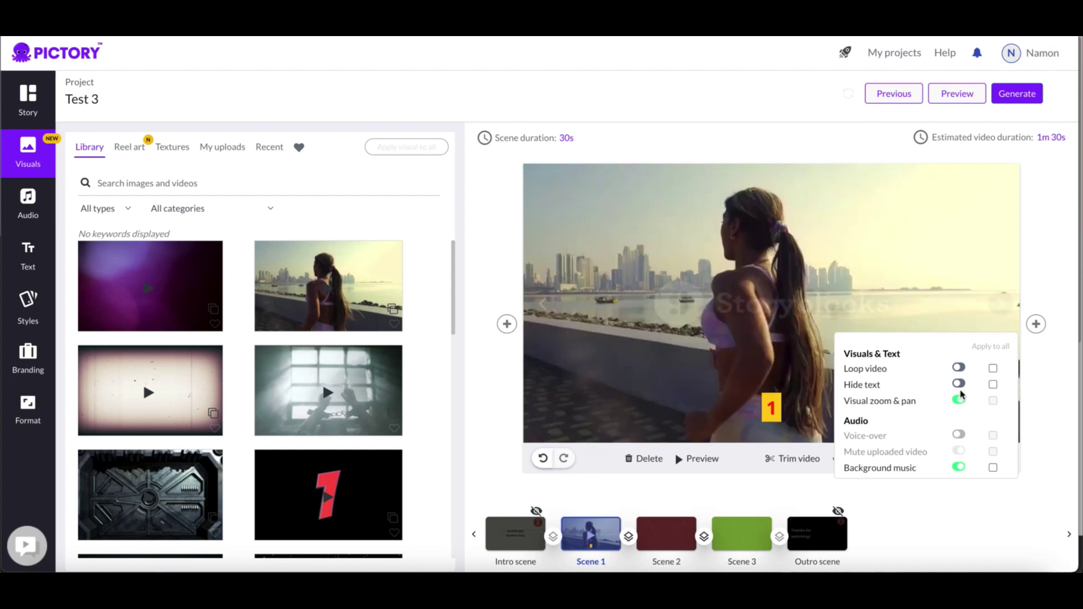
pyautogui.click(996, 526)
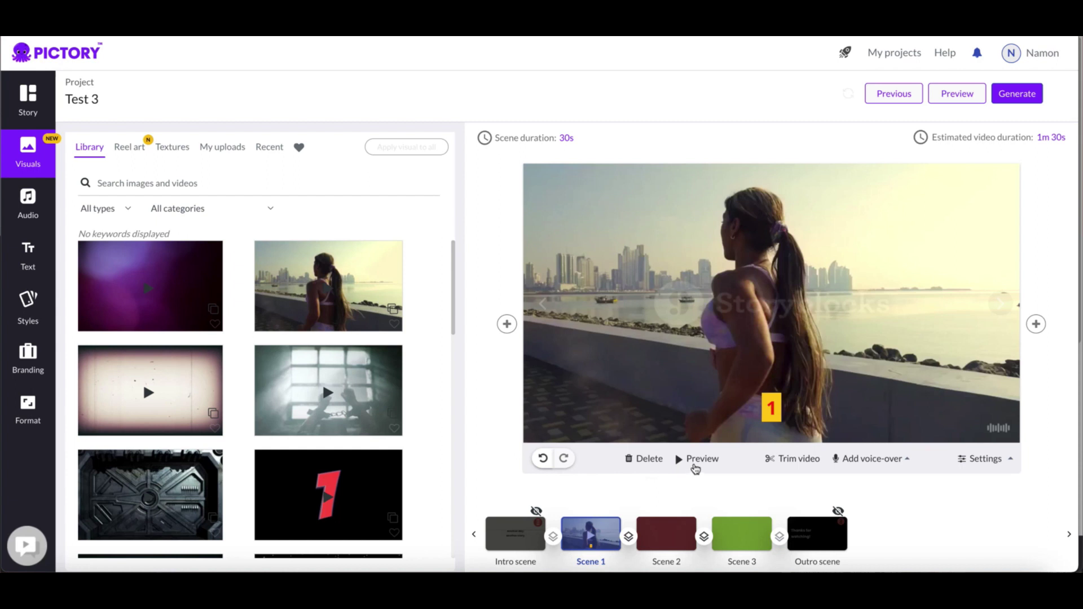
pyautogui.click(691, 460)
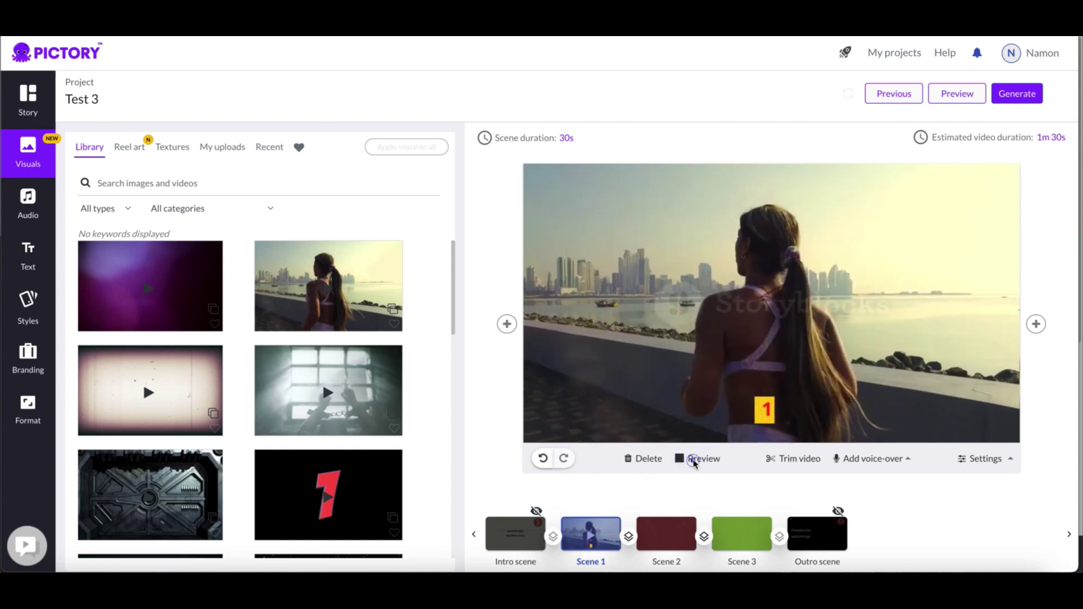
# - Stop Scene 1's preview, reopen the Test 3 project from the project list, and watch the Scene 1 part of the full preview
pyautogui.click(693, 461)
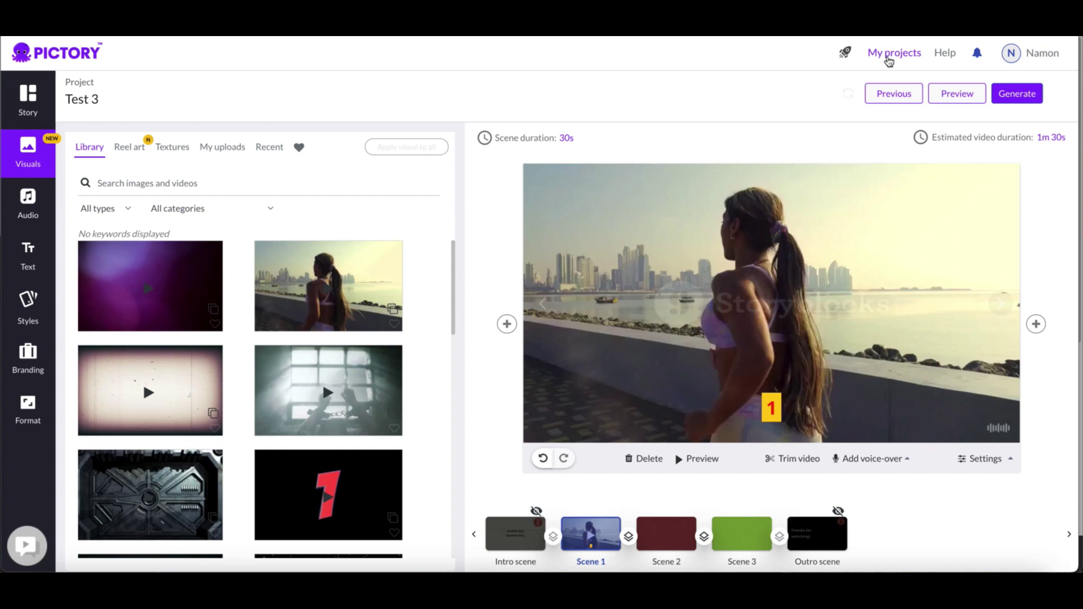
pyautogui.click(885, 54)
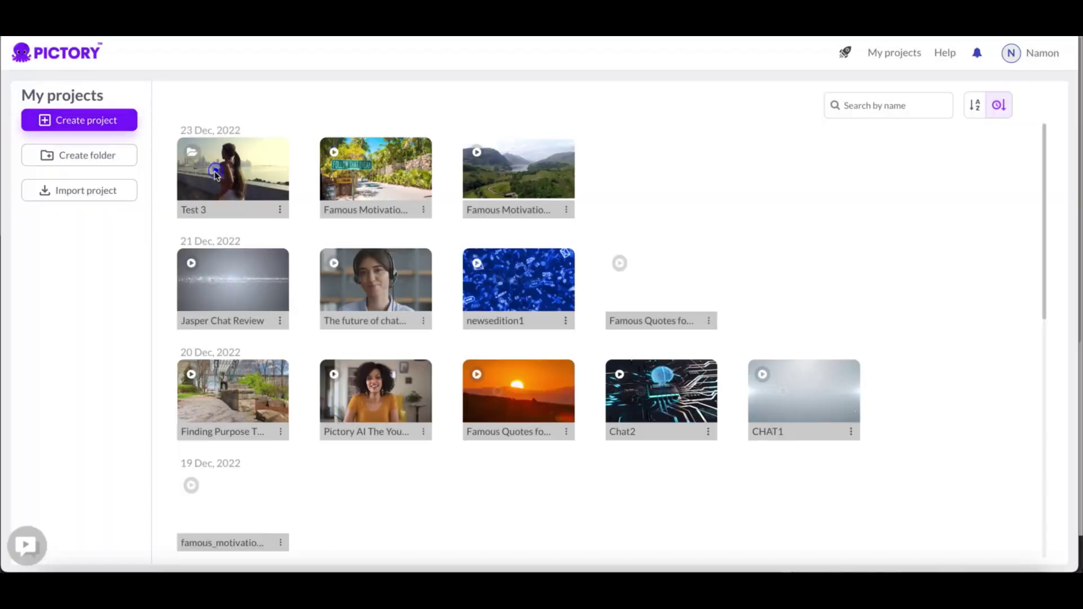
pyautogui.click(214, 171)
pyautogui.click(215, 178)
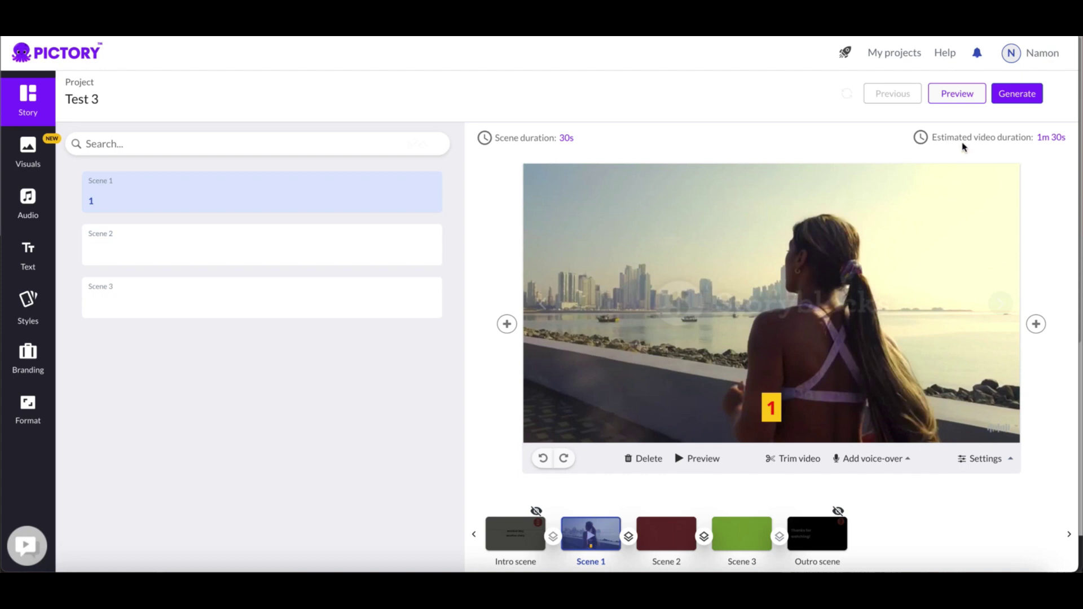
pyautogui.click(957, 96)
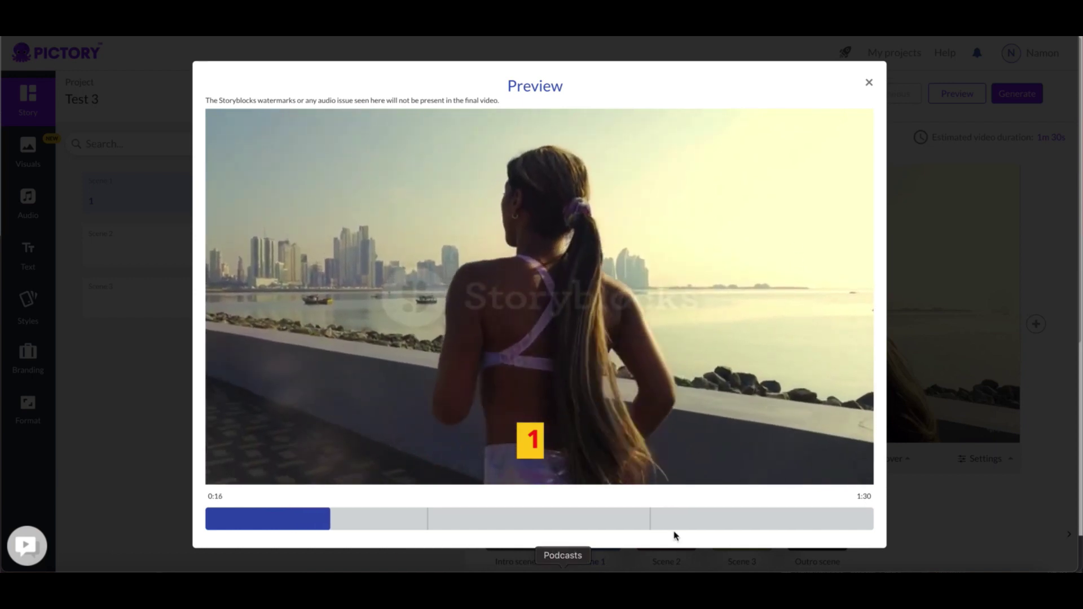
pyautogui.click(870, 83)
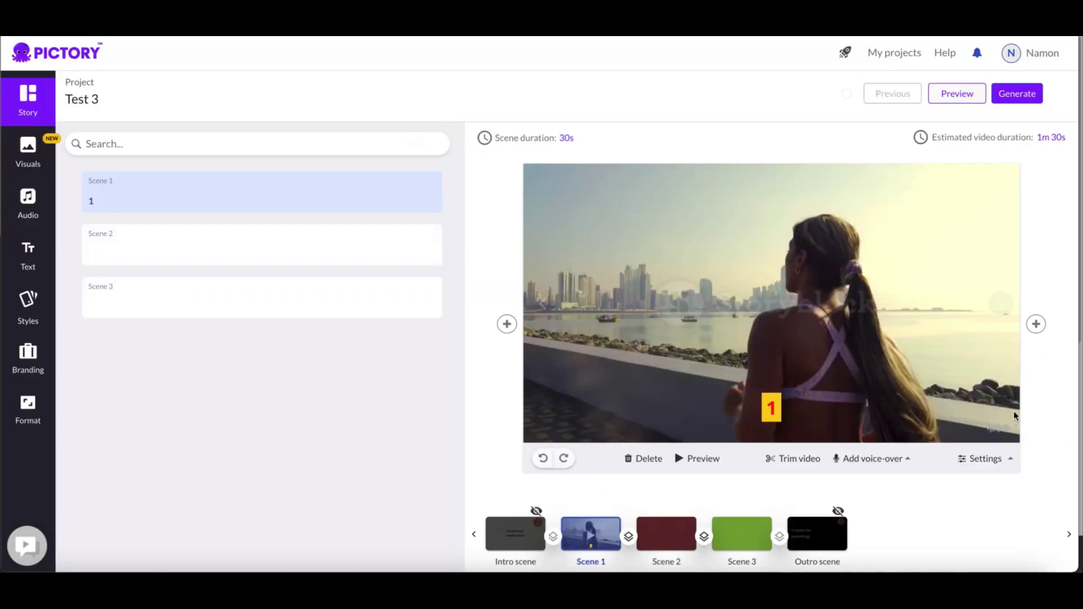
# - Turn on Loop video for Scene 1 and check its voice-over options
pyautogui.click(984, 459)
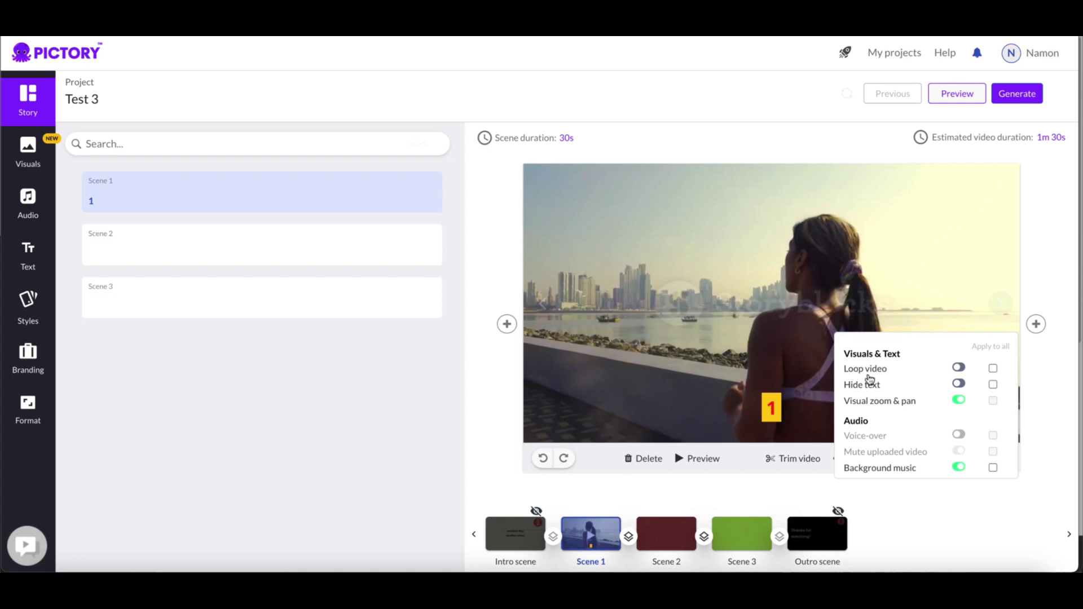
pyautogui.click(958, 369)
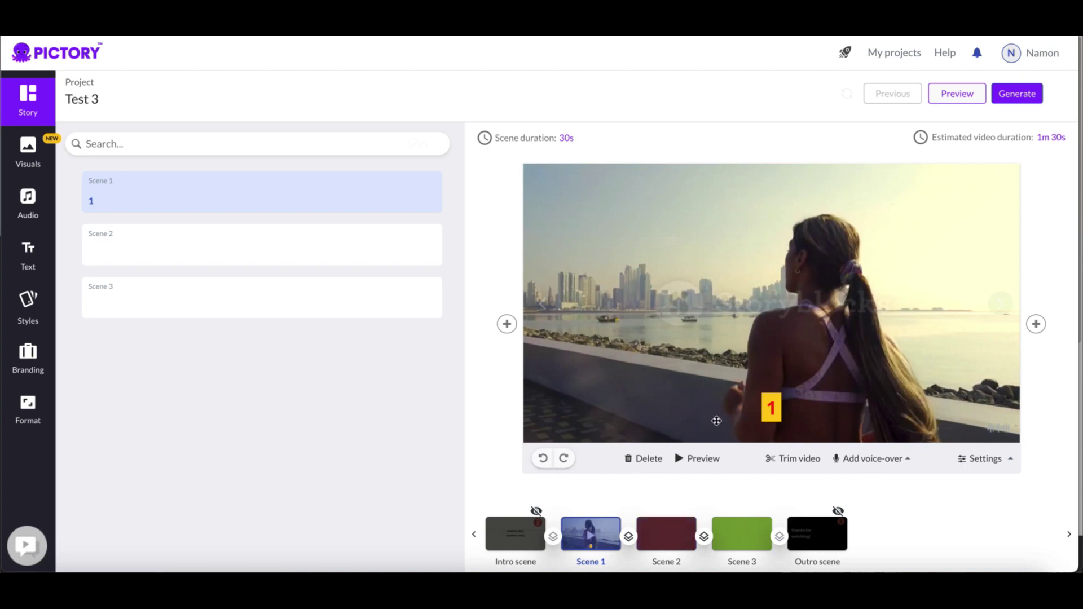
pyautogui.click(835, 462)
pyautogui.moveTo(869, 458)
pyautogui.moveTo(523, 145)
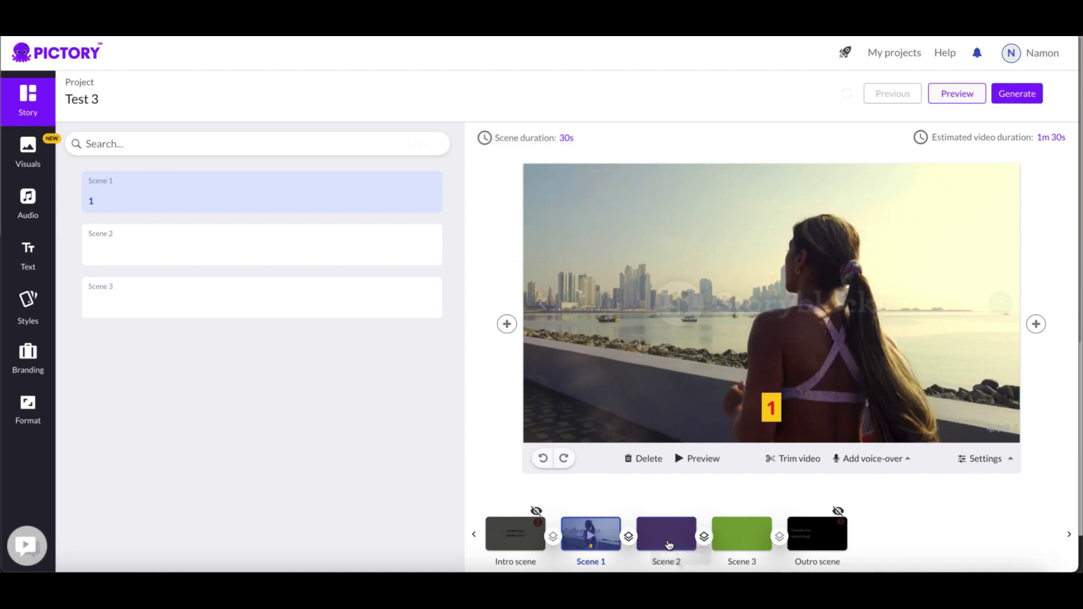
# - Check Scene 2's voice-over options and add the text "Hello" to the scene
pyautogui.click(667, 541)
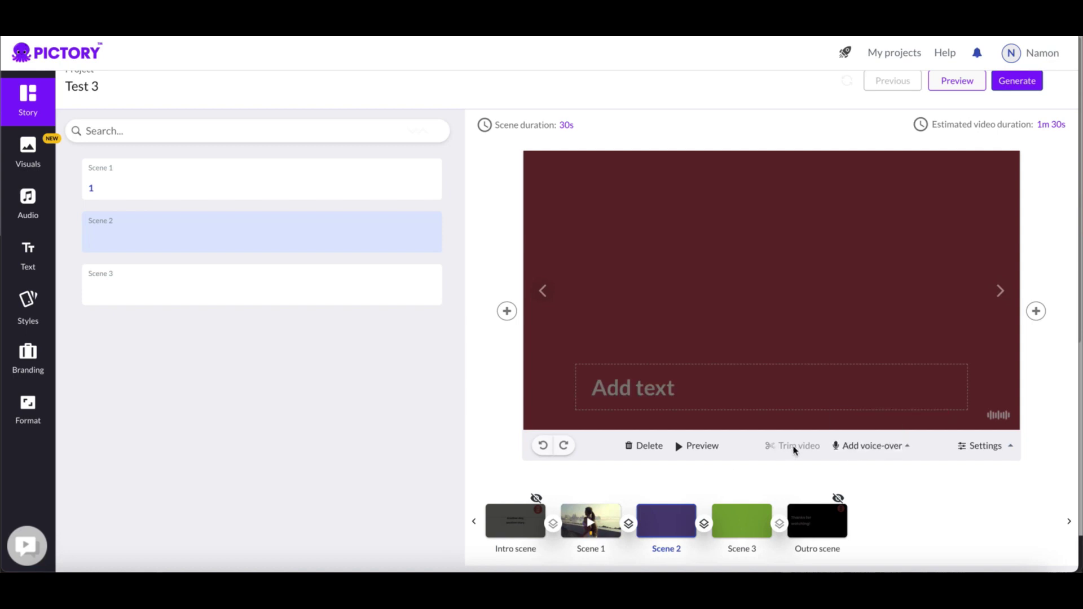
pyautogui.click(686, 291)
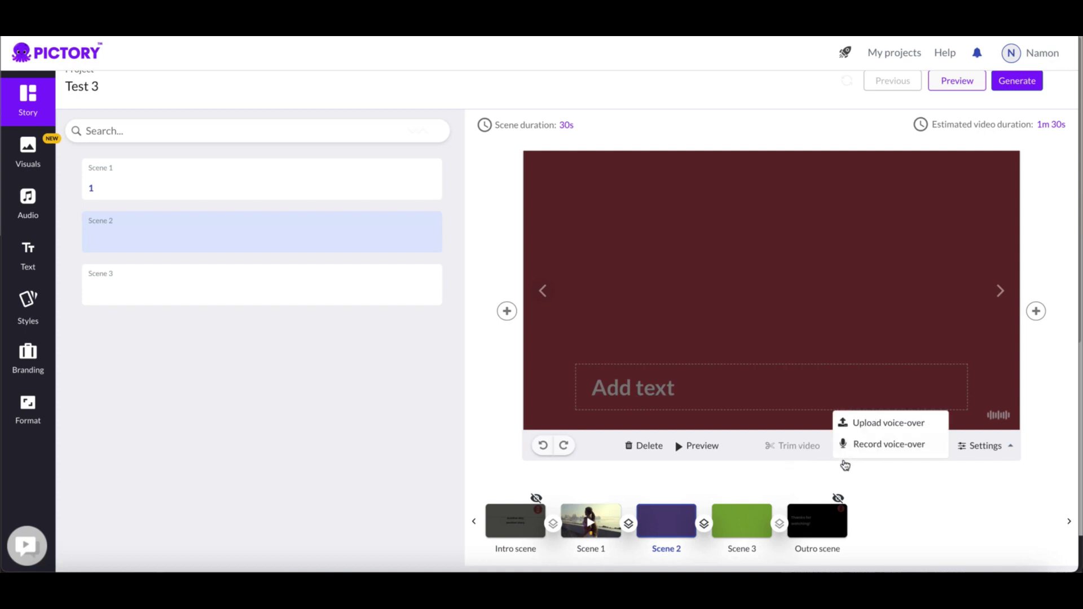
pyautogui.click(535, 129)
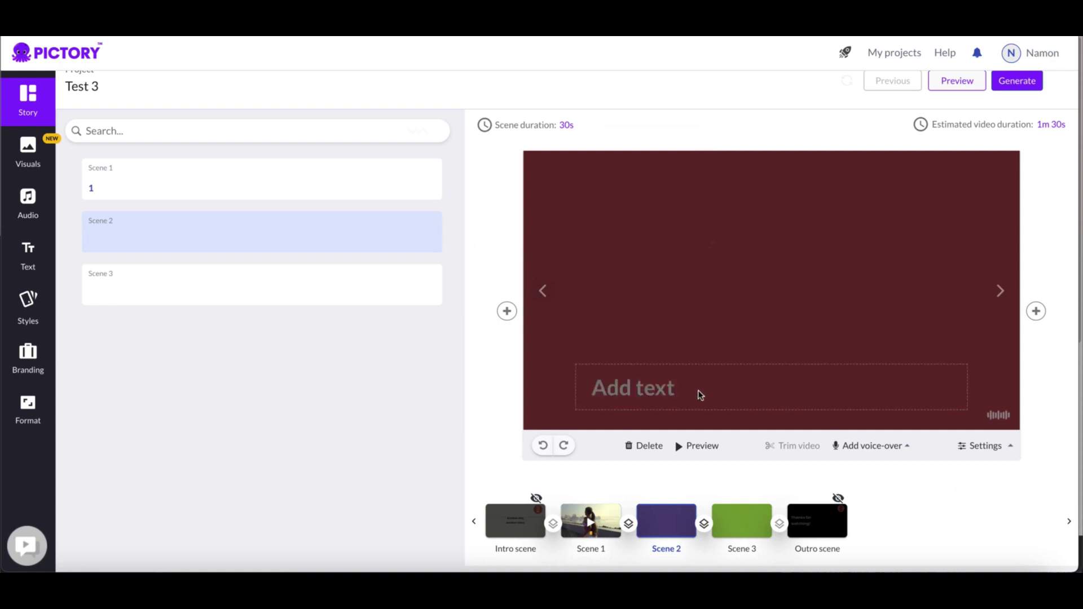
pyautogui.click(659, 390)
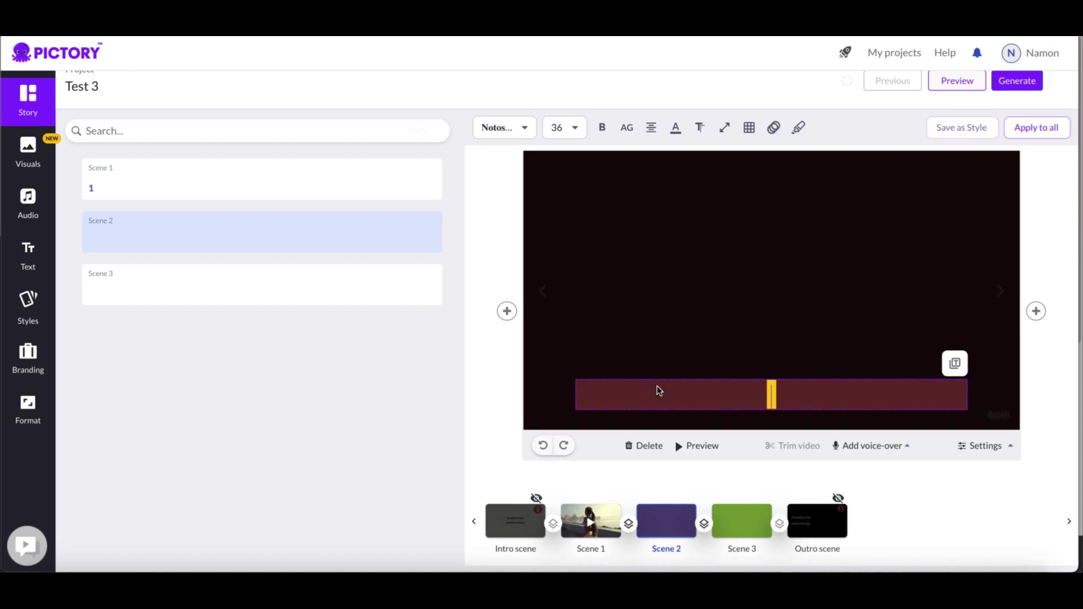
pyautogui.write('Hello')
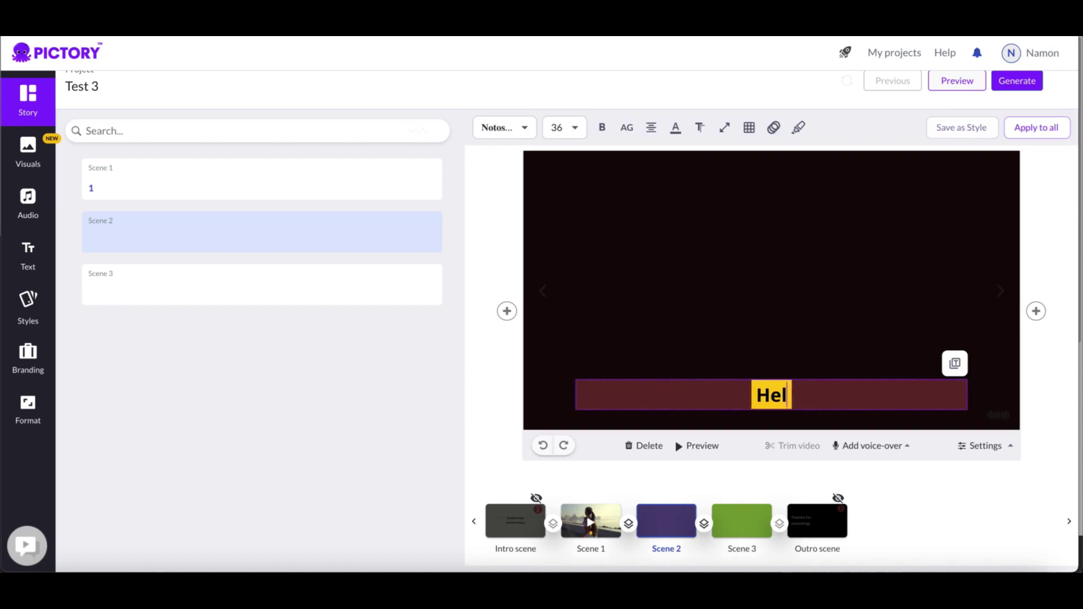
pyautogui.click(1044, 378)
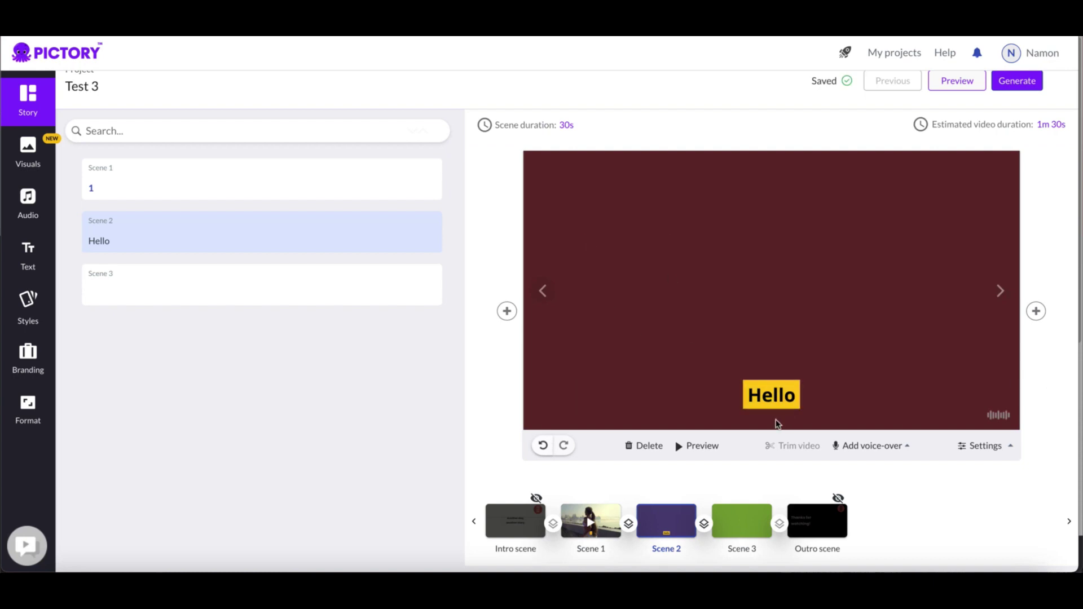
# - Set the entry animation of Scene 2's "Hello" text to Slide-in (left)
pyautogui.click(777, 393)
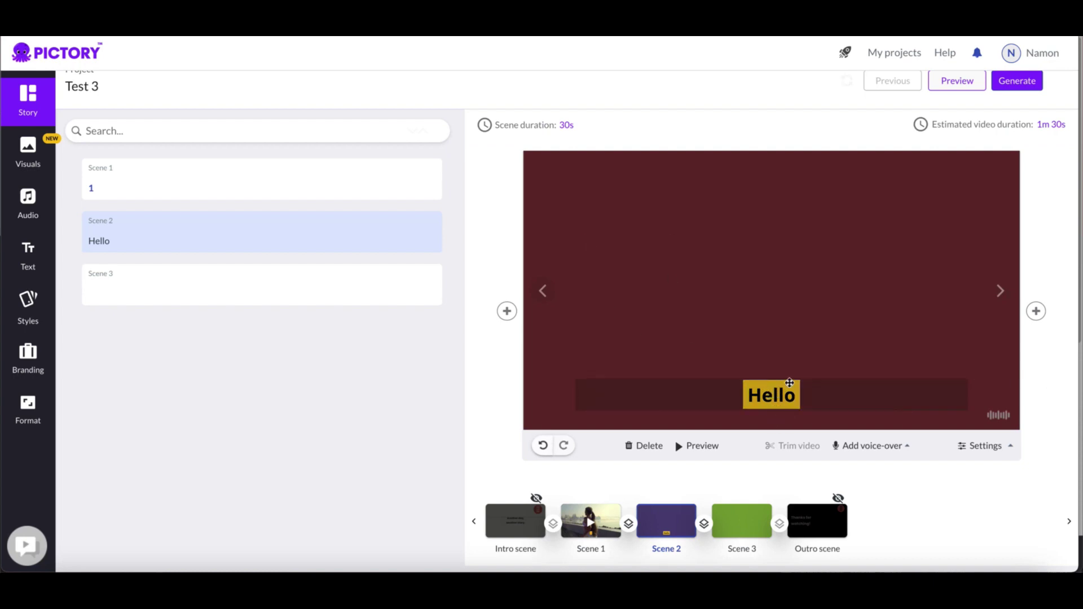
pyautogui.click(777, 395)
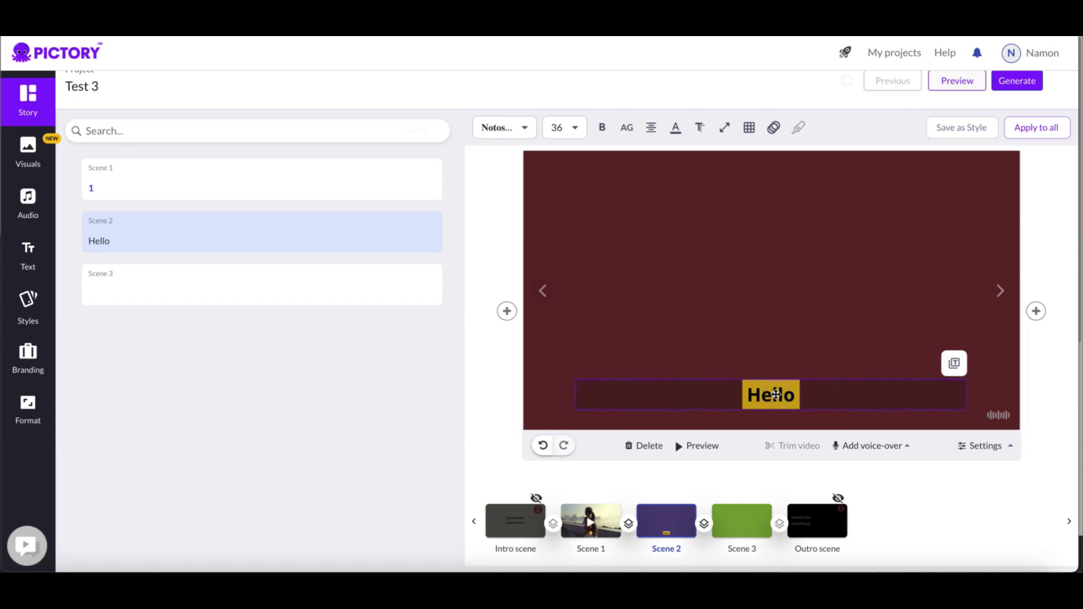
pyautogui.click(774, 128)
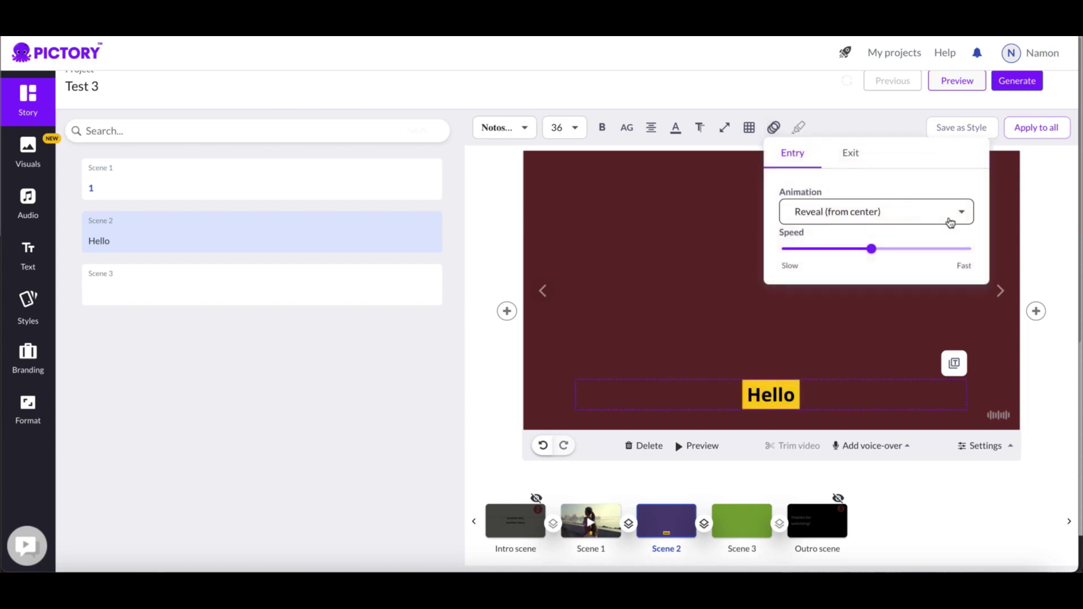
pyautogui.click(739, 264)
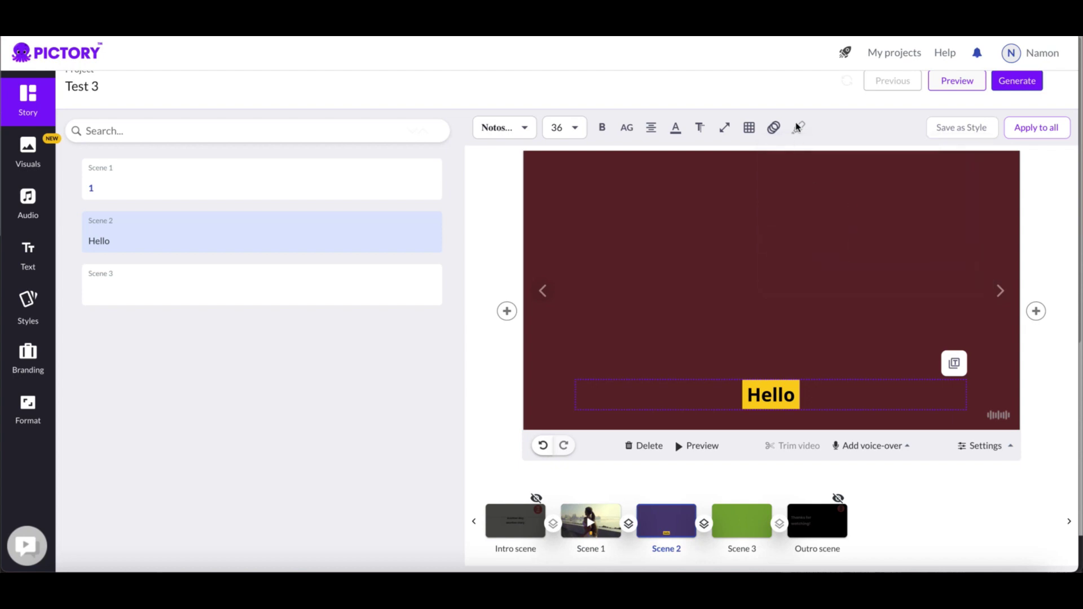
pyautogui.click(773, 129)
pyautogui.click(825, 218)
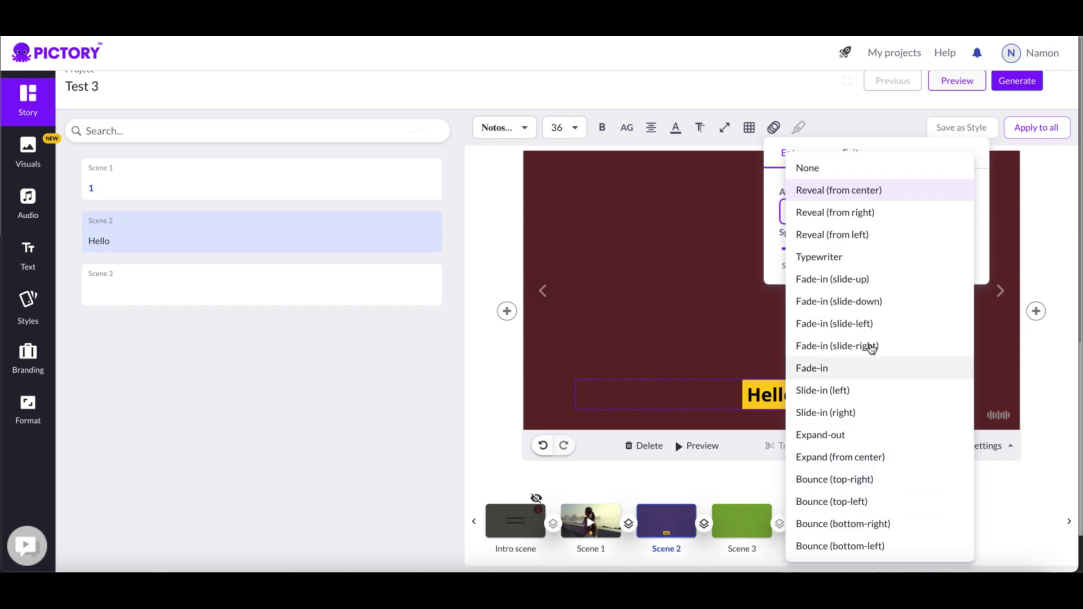
pyautogui.click(855, 121)
pyautogui.click(774, 128)
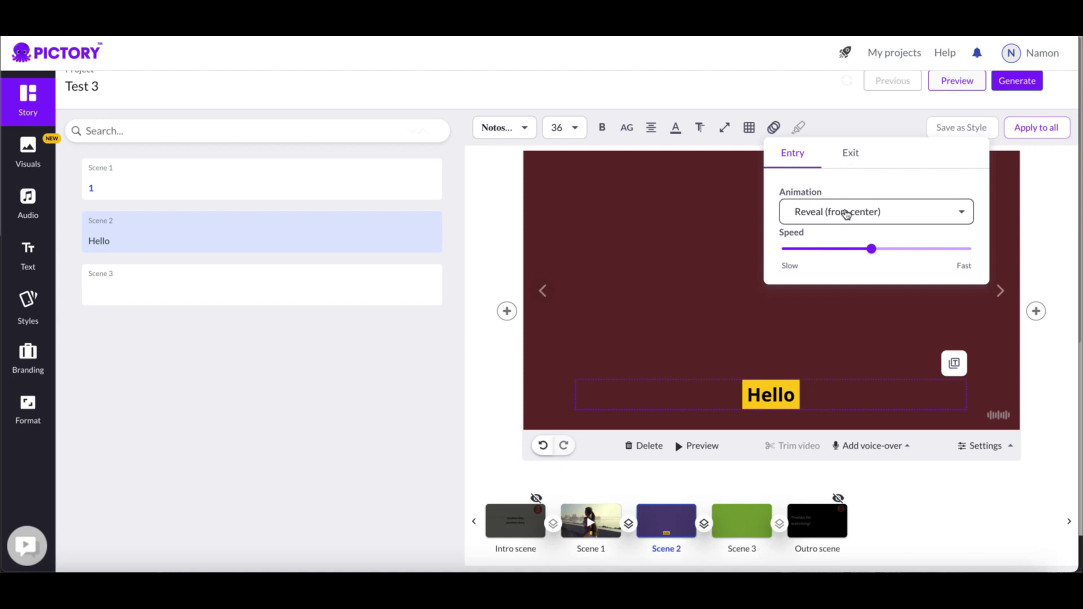
pyautogui.click(822, 217)
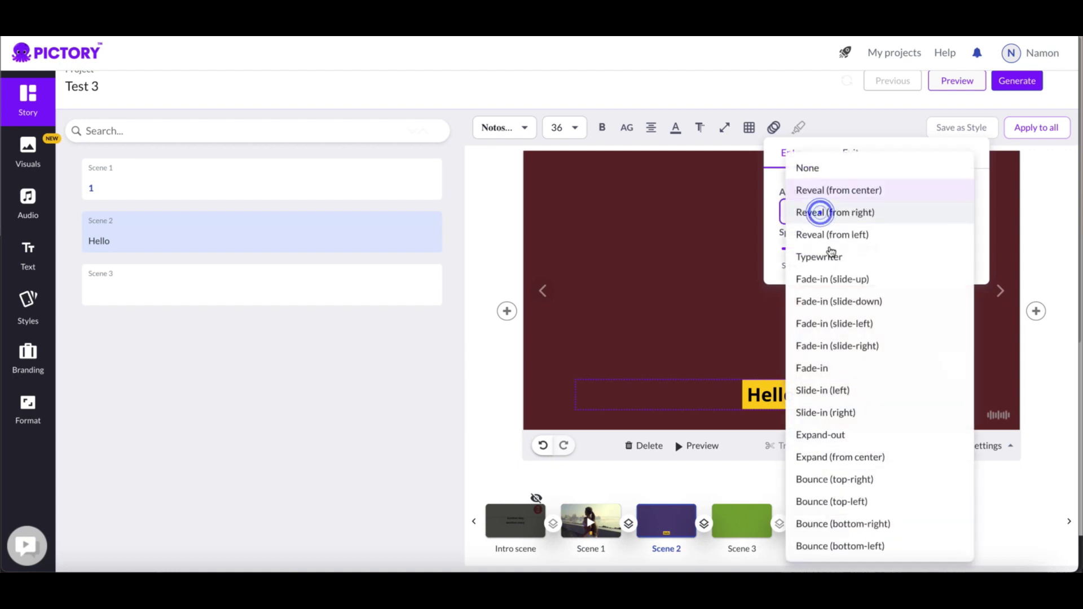
pyautogui.click(808, 390)
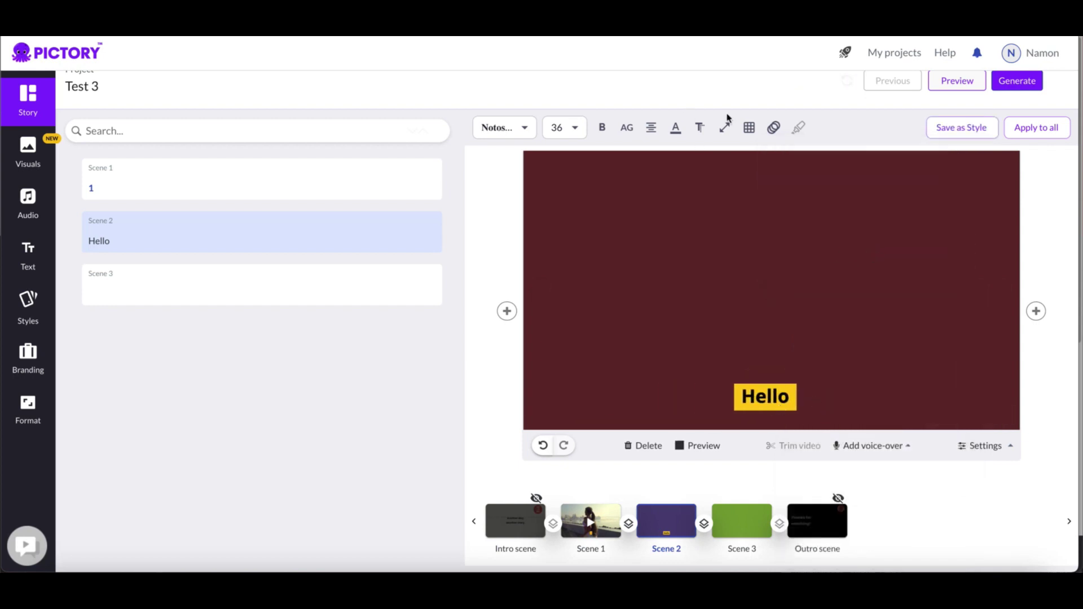
# - Slow the entry animation of Scene 2's "Hello" text to about a quarter of the way from Slow to Fast
pyautogui.click(773, 129)
pyautogui.moveTo(872, 249); pyautogui.dragTo(837, 255)
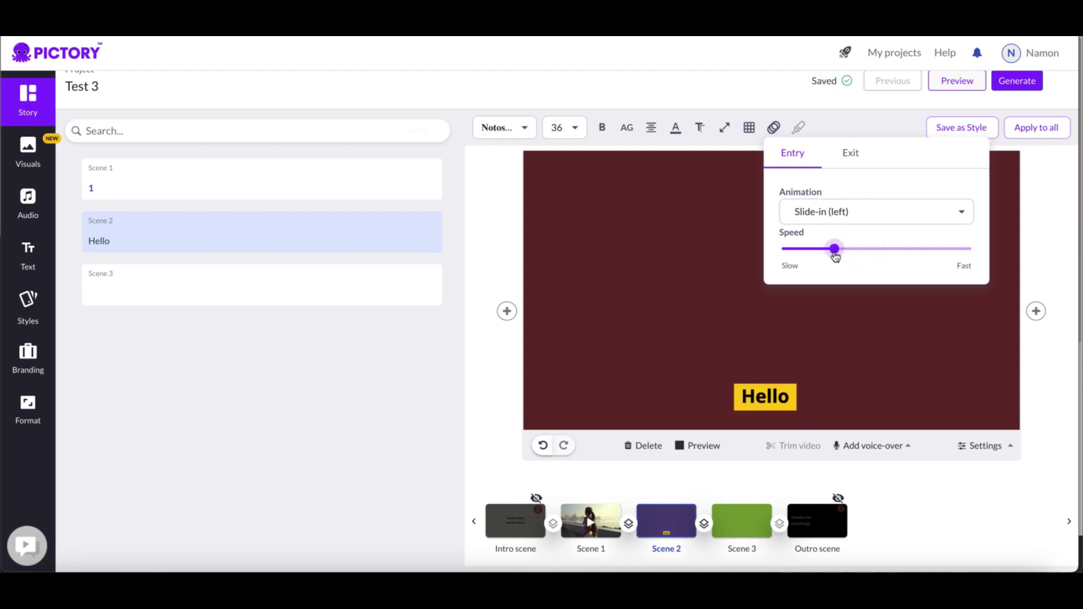
pyautogui.click(842, 118)
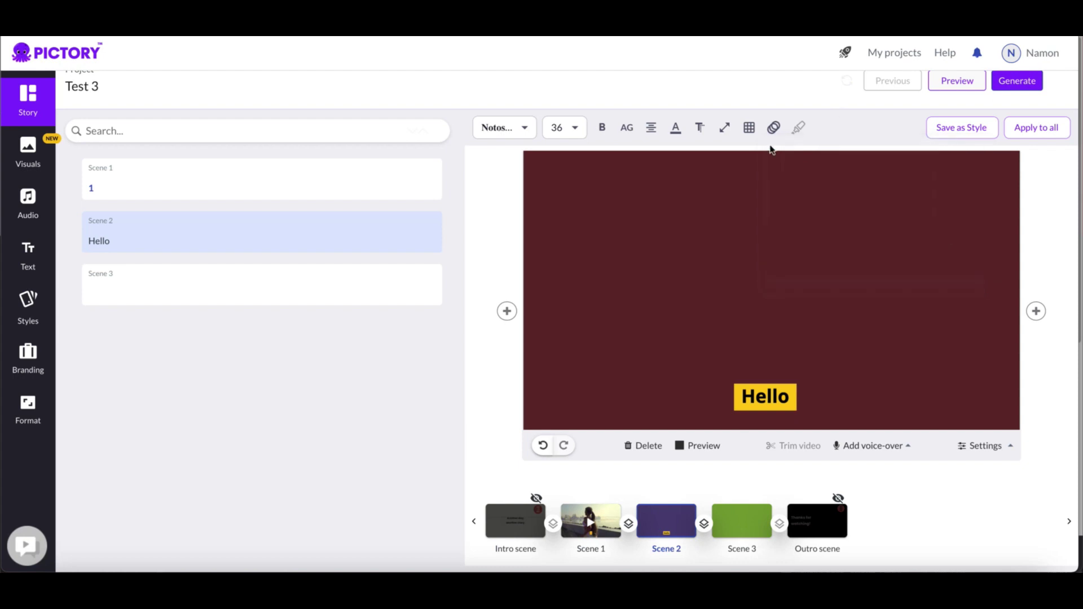
# - Return to Scene 2's "Hello" text and apply its style and animation to all scenes
pyautogui.click(771, 399)
pyautogui.click(771, 399)
pyautogui.click(770, 399)
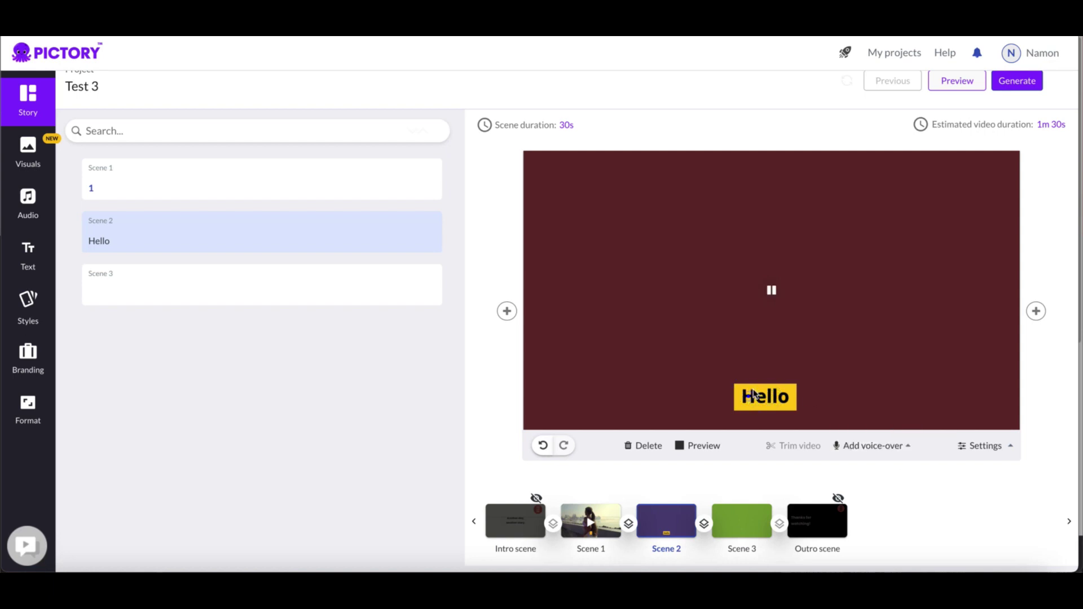
pyautogui.click(495, 249)
pyautogui.click(776, 397)
pyautogui.click(590, 517)
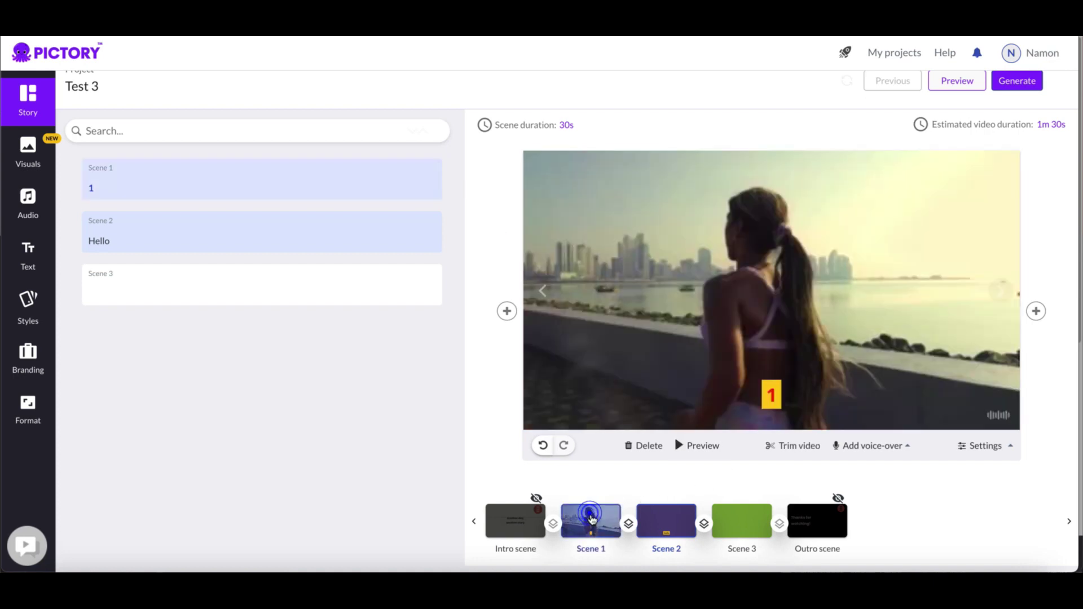
pyautogui.click(680, 524)
pyautogui.click(781, 398)
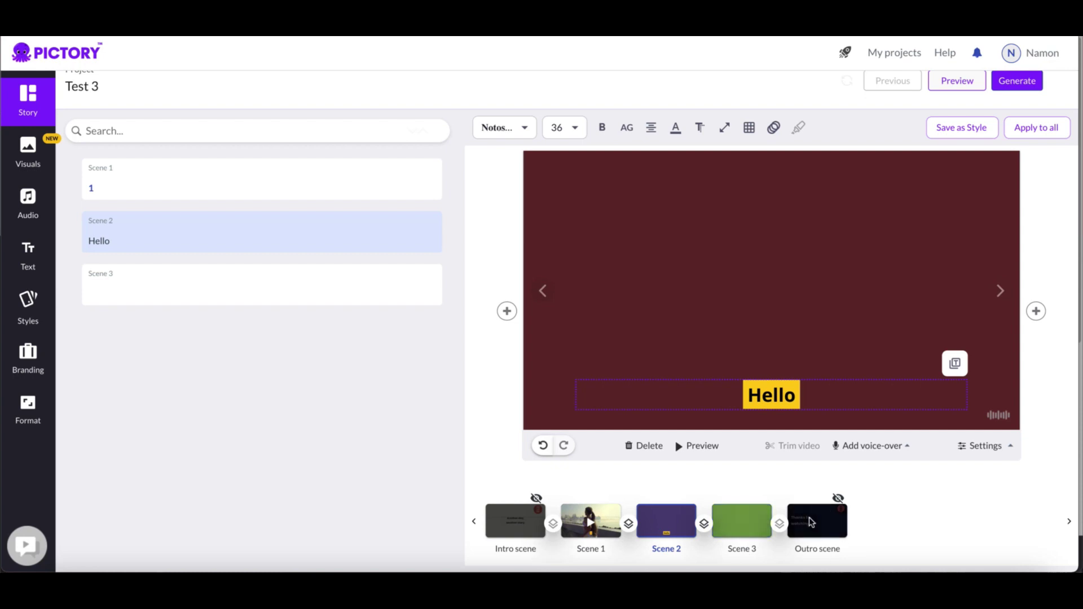
pyautogui.click(1042, 129)
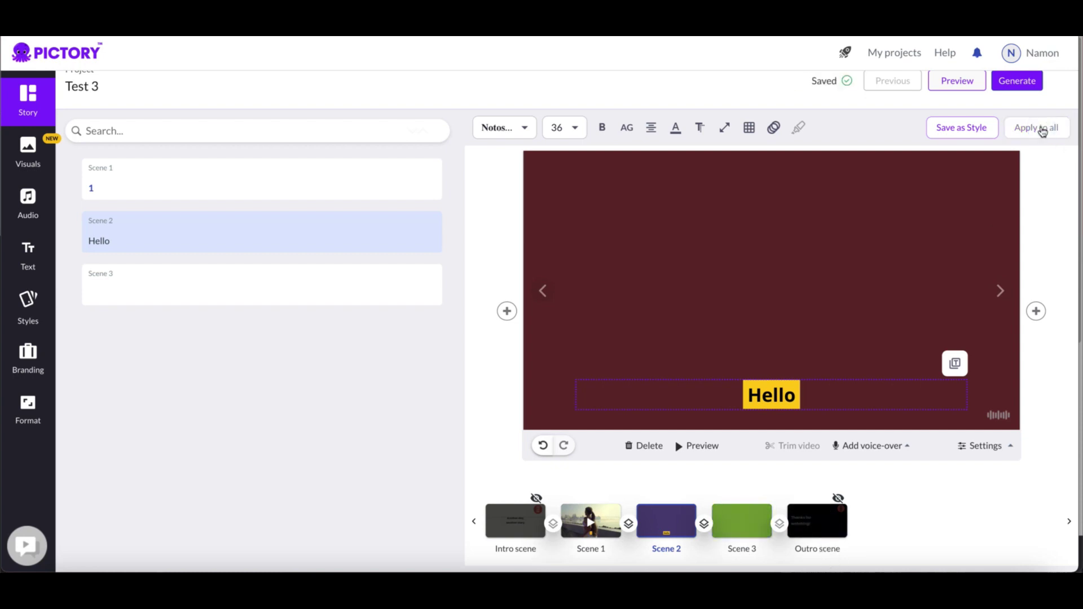
# - Add the text "Bye" to Scene 3 and leave its text box selected
pyautogui.click(744, 523)
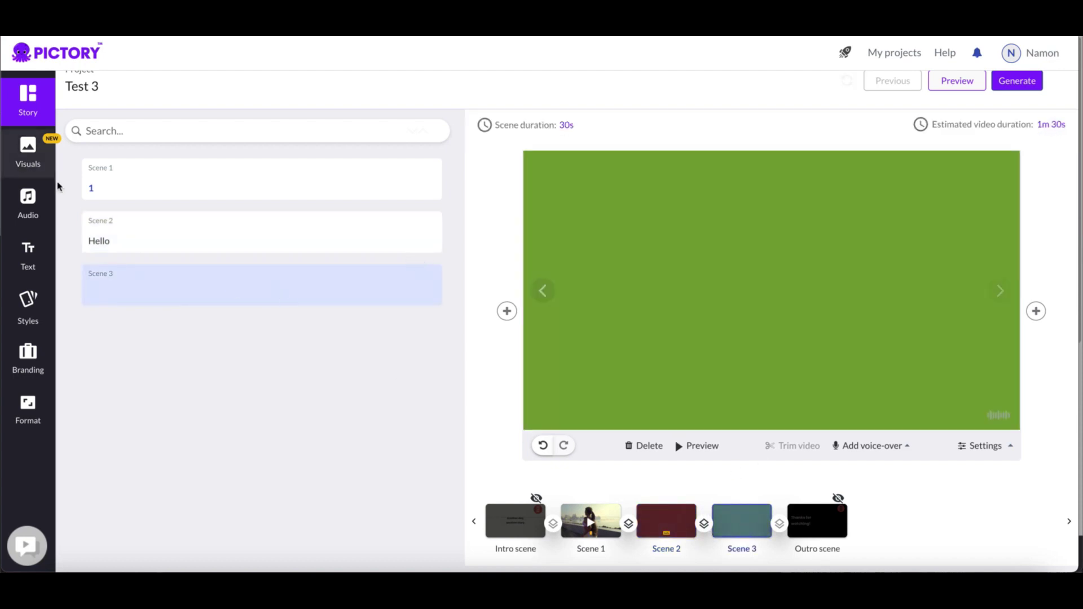
pyautogui.click(28, 263)
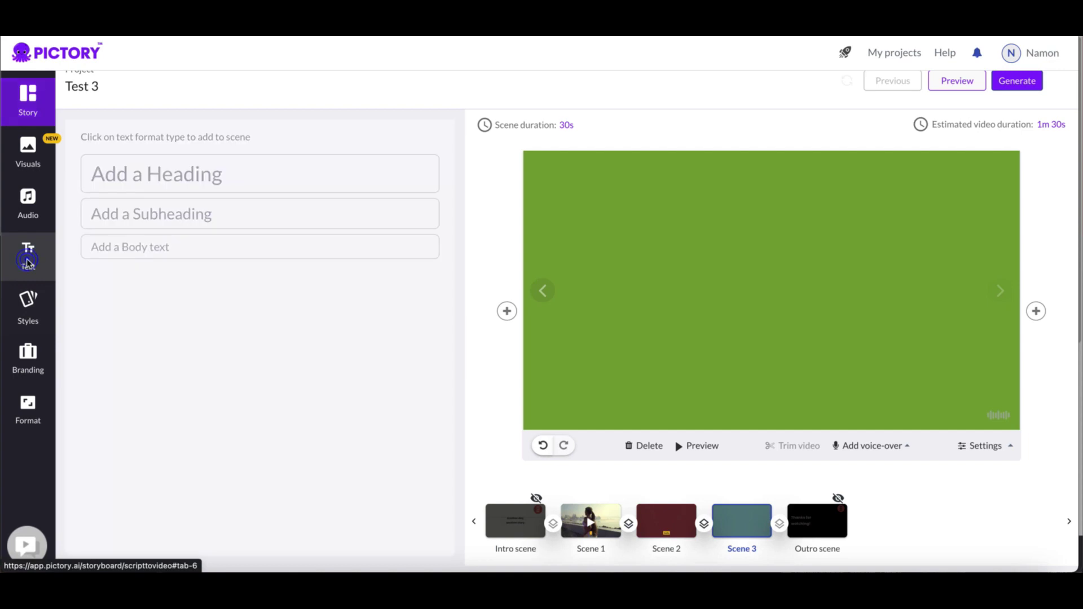
pyautogui.click(784, 381)
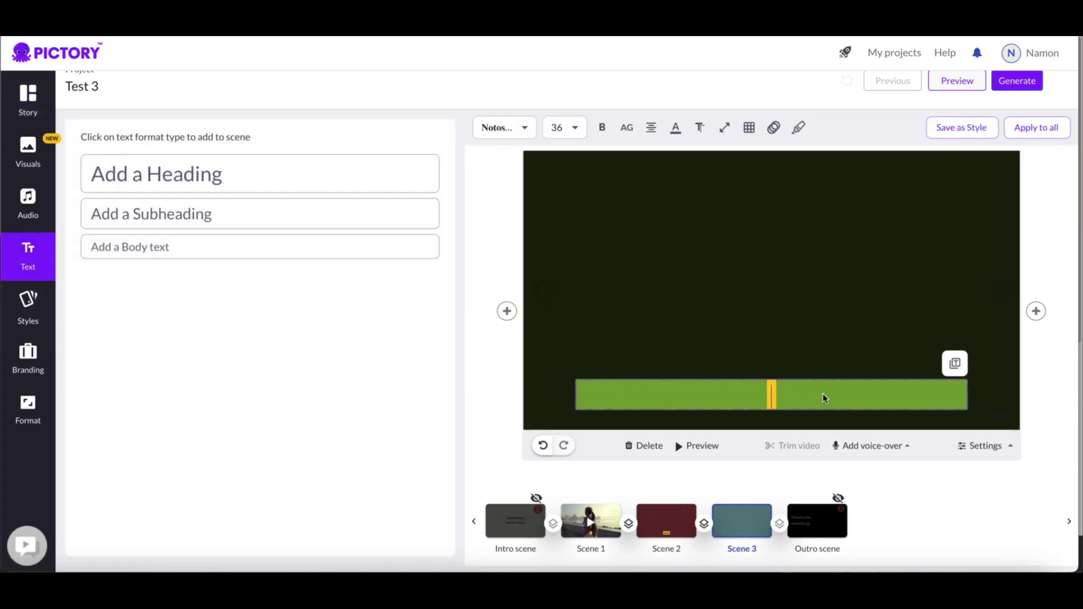
pyautogui.write('Bye')
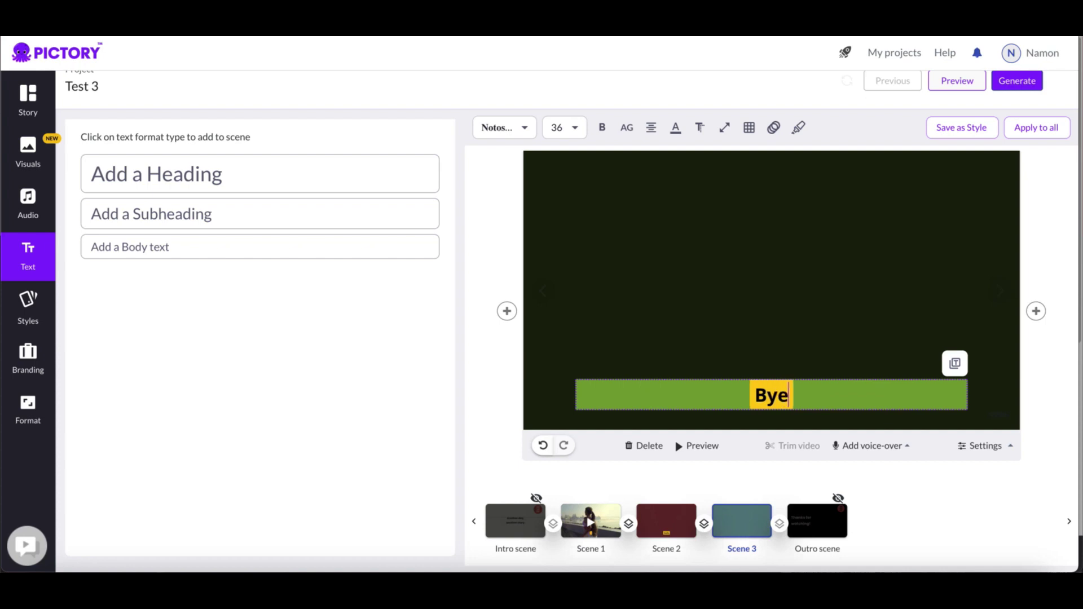
pyautogui.click(800, 383)
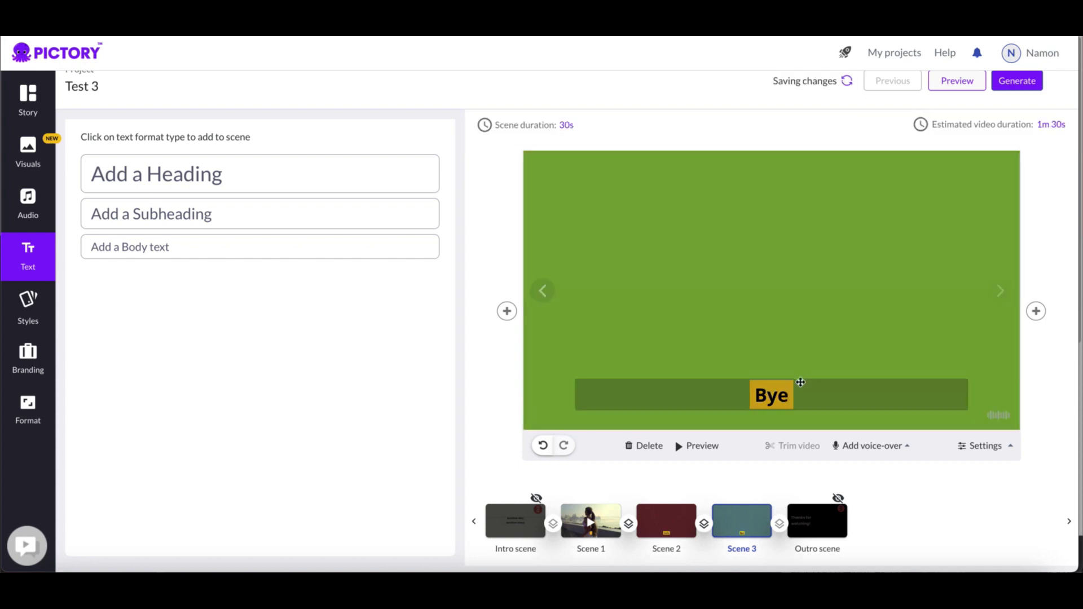
pyautogui.click(1043, 275)
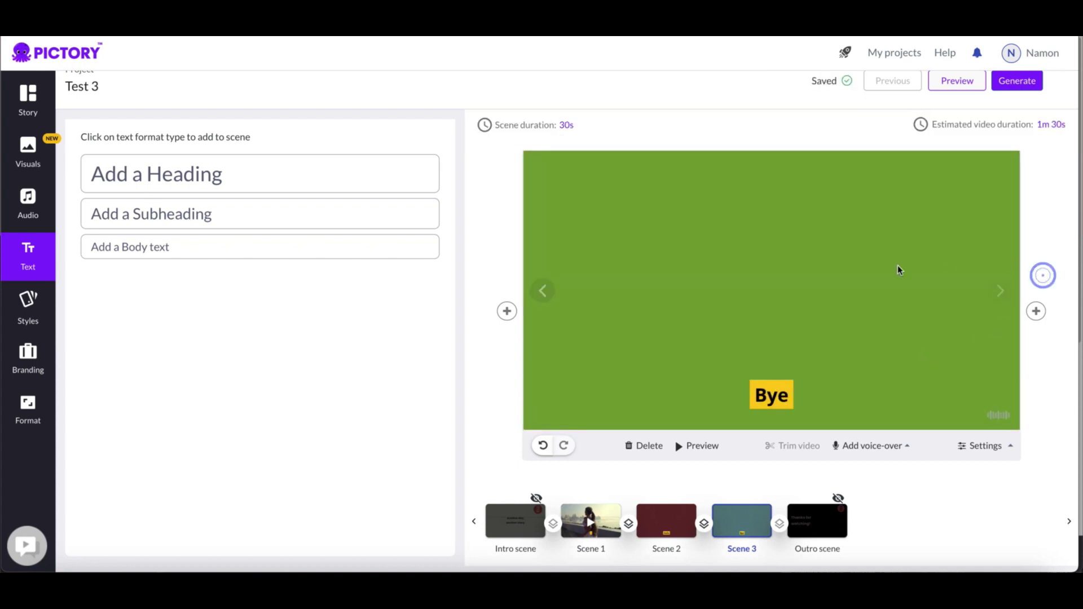
pyautogui.click(760, 388)
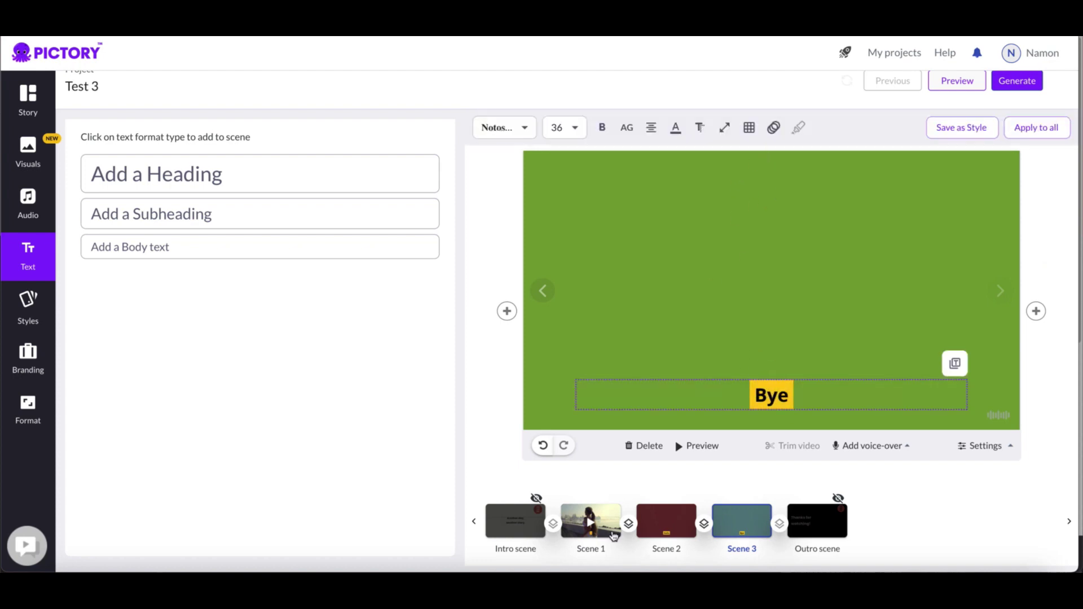
# - Check the text styling on Scene 2 and Scene 1, leaving Scene 1 open
pyautogui.click(772, 128)
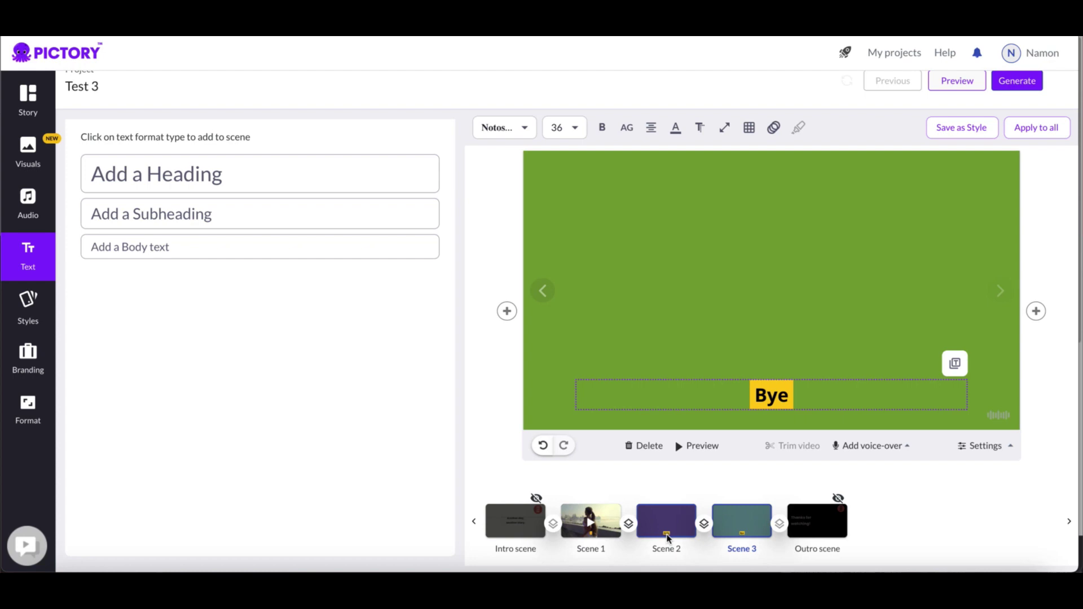
pyautogui.click(666, 535)
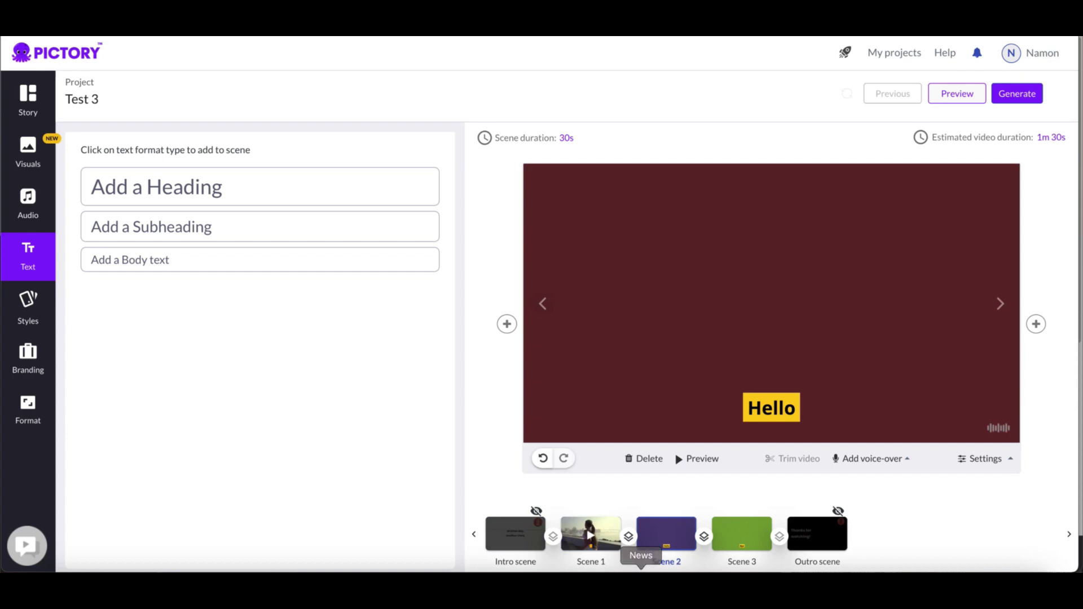
pyautogui.click(602, 539)
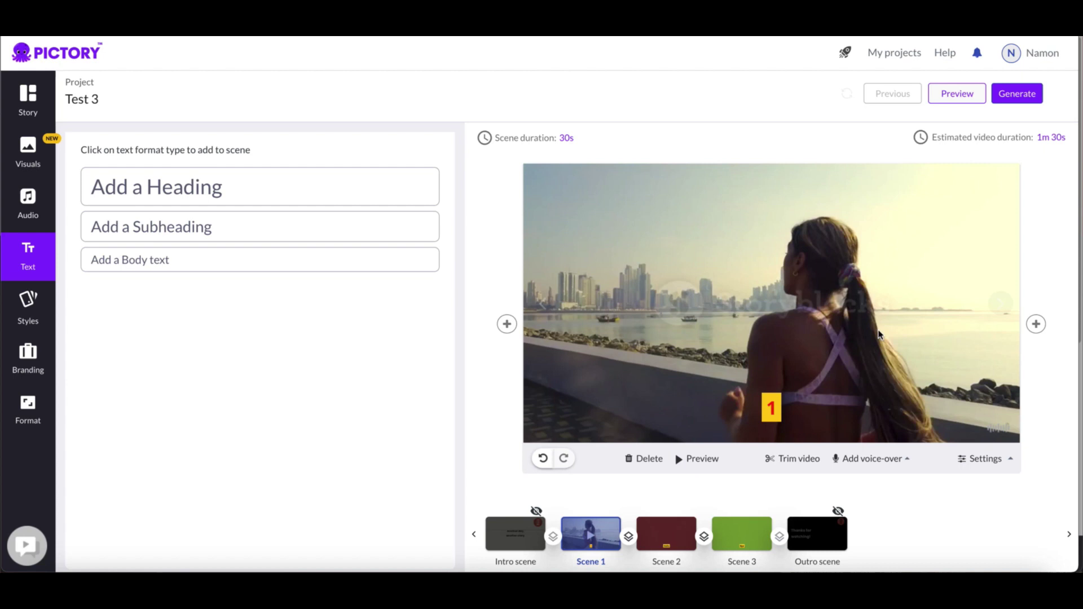
# - Try toggling Loop video in Scene 1's settings and leave it switched off
pyautogui.click(985, 459)
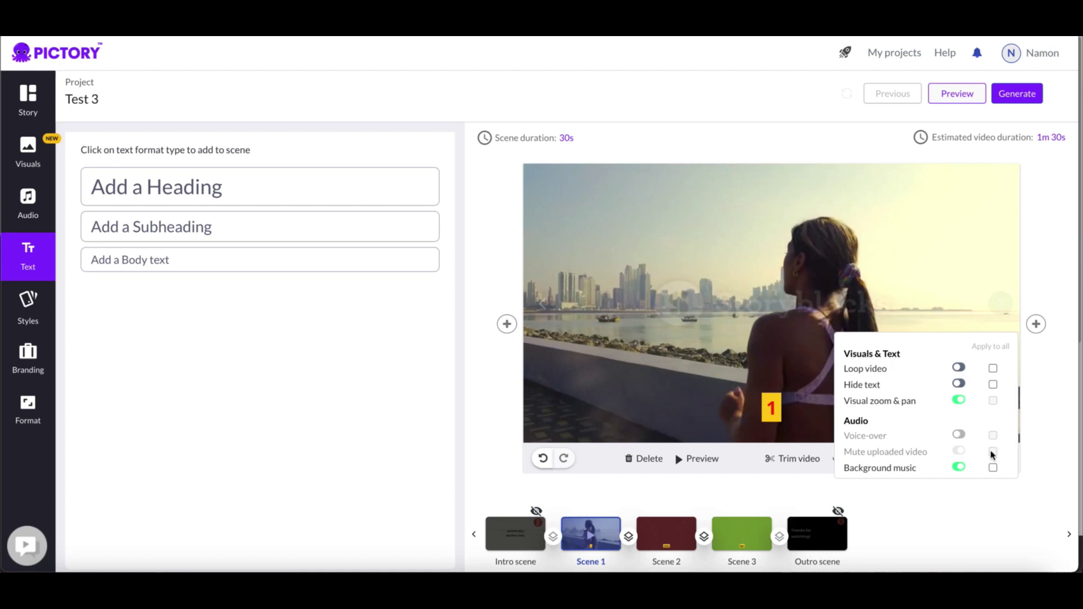
pyautogui.click(961, 369)
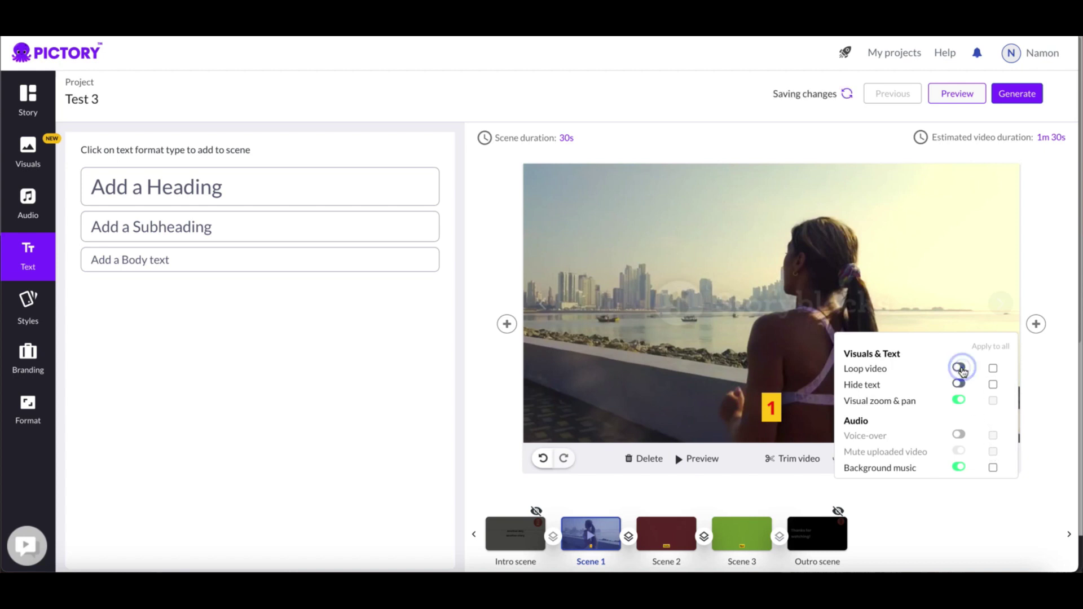
pyautogui.click(957, 370)
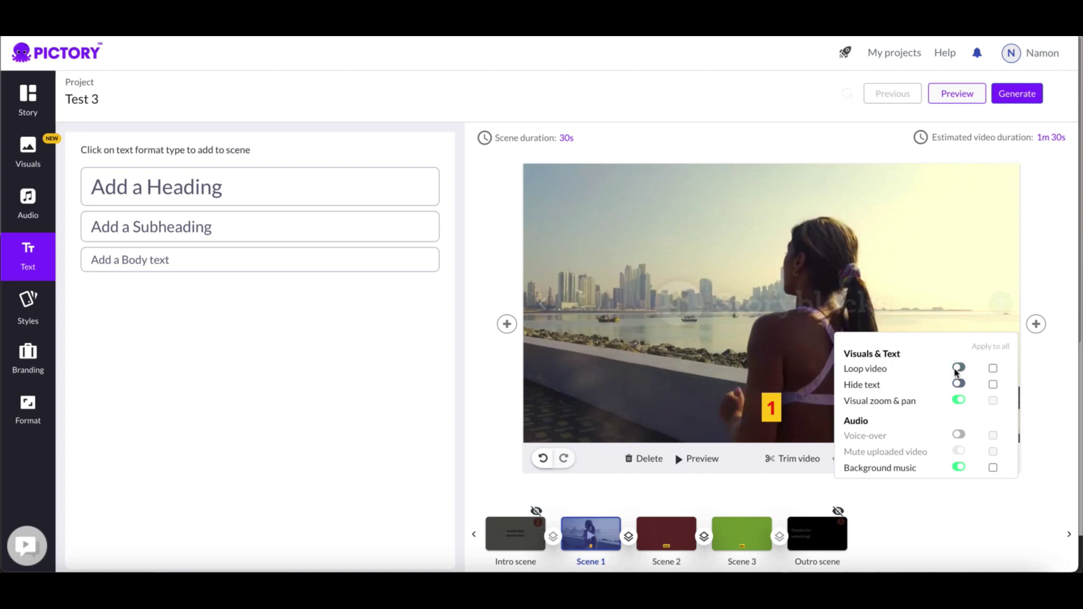
pyautogui.click(641, 268)
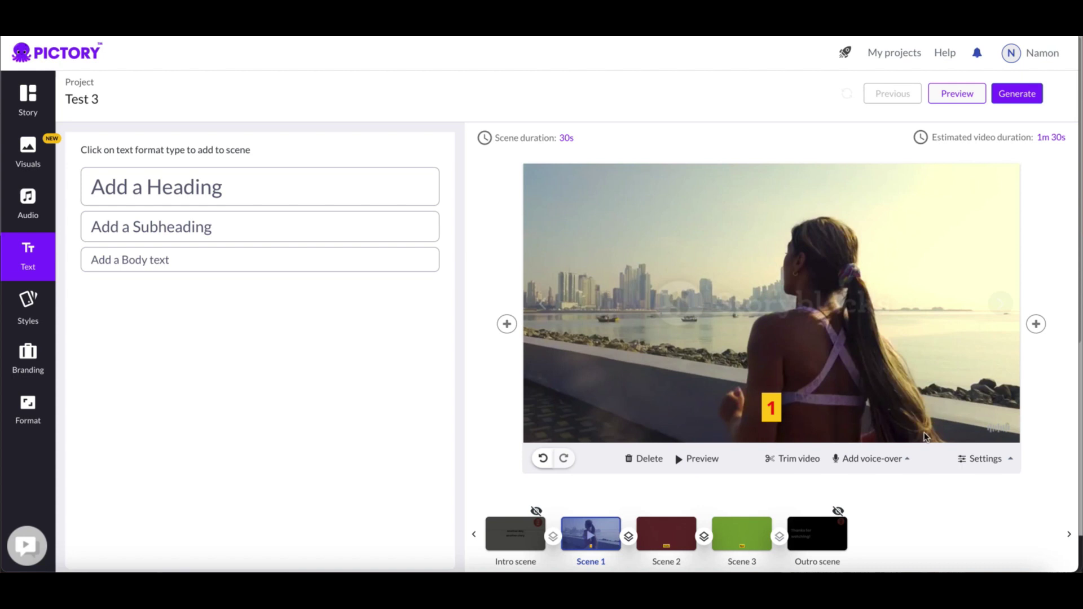
# - Examine Scene 1's voice-over options, look at Scene 2, and review Scene 1's visual, text and audio settings
pyautogui.click(869, 458)
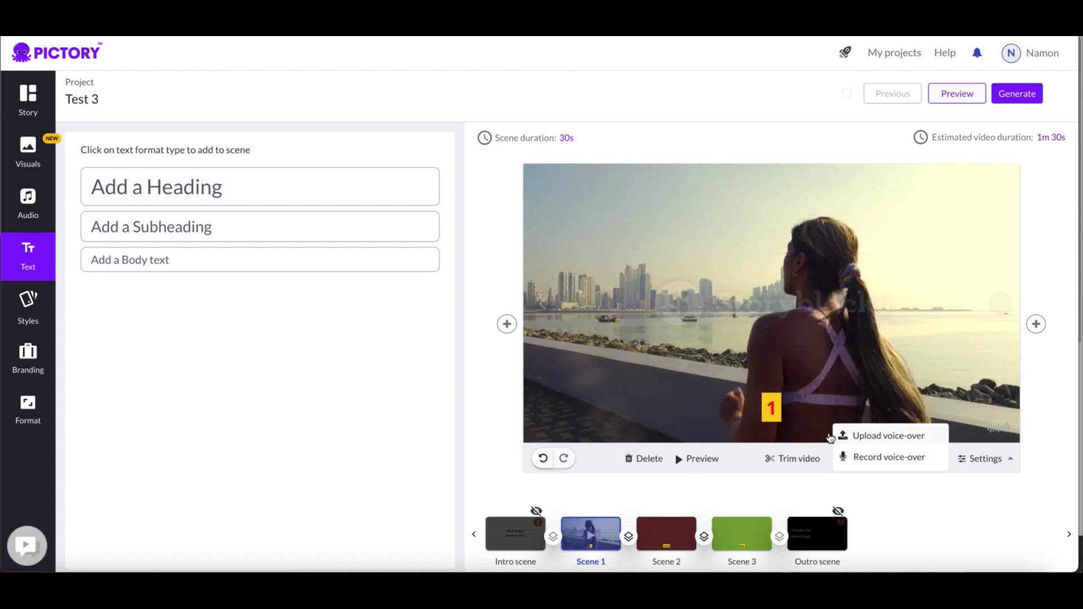
pyautogui.click(724, 318)
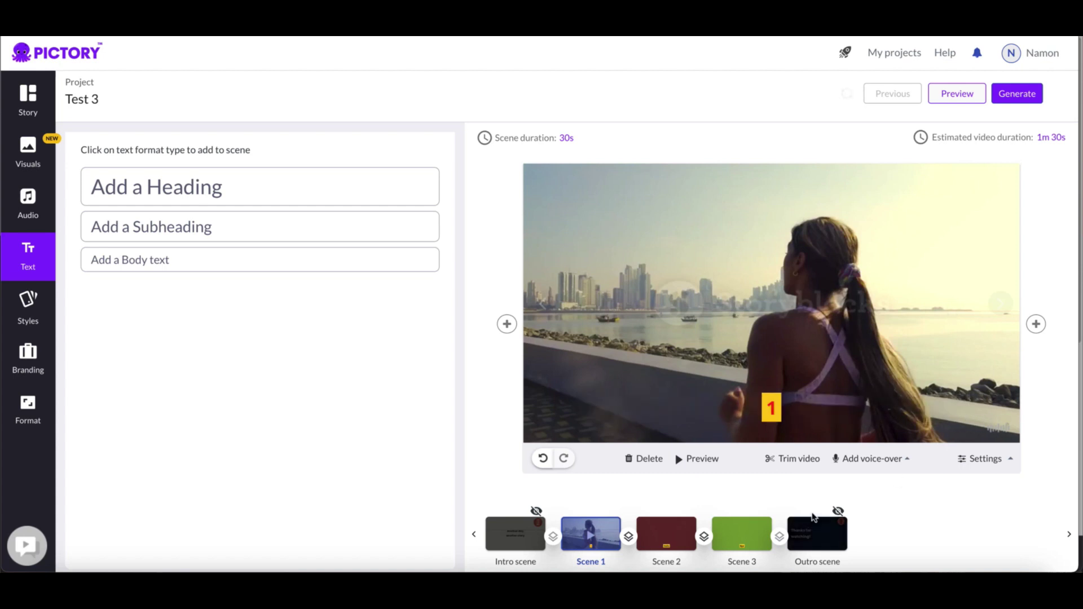
pyautogui.click(672, 537)
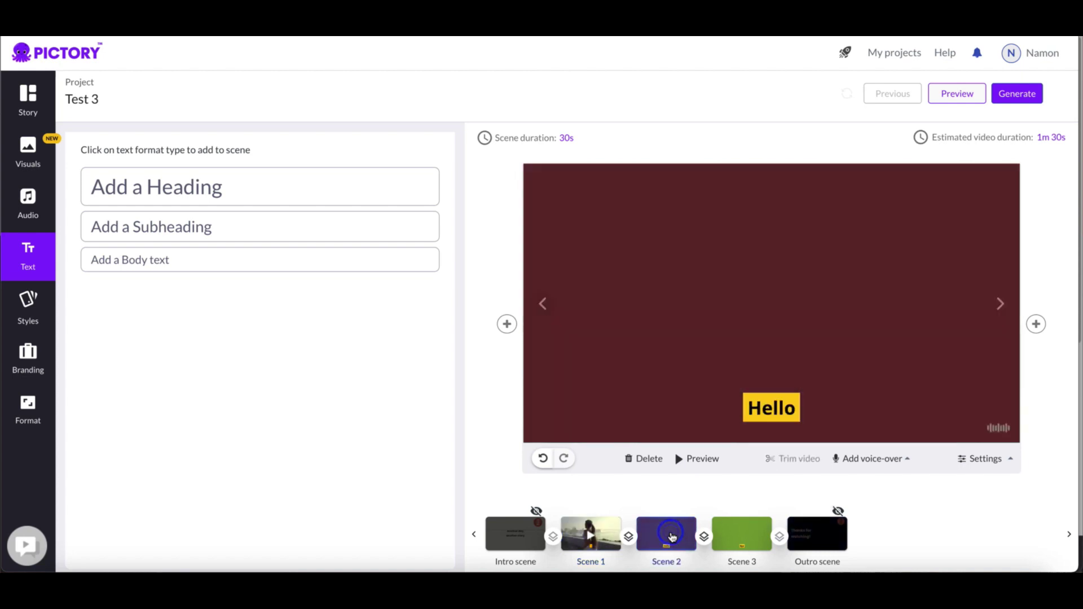
pyautogui.click(600, 534)
pyautogui.click(987, 459)
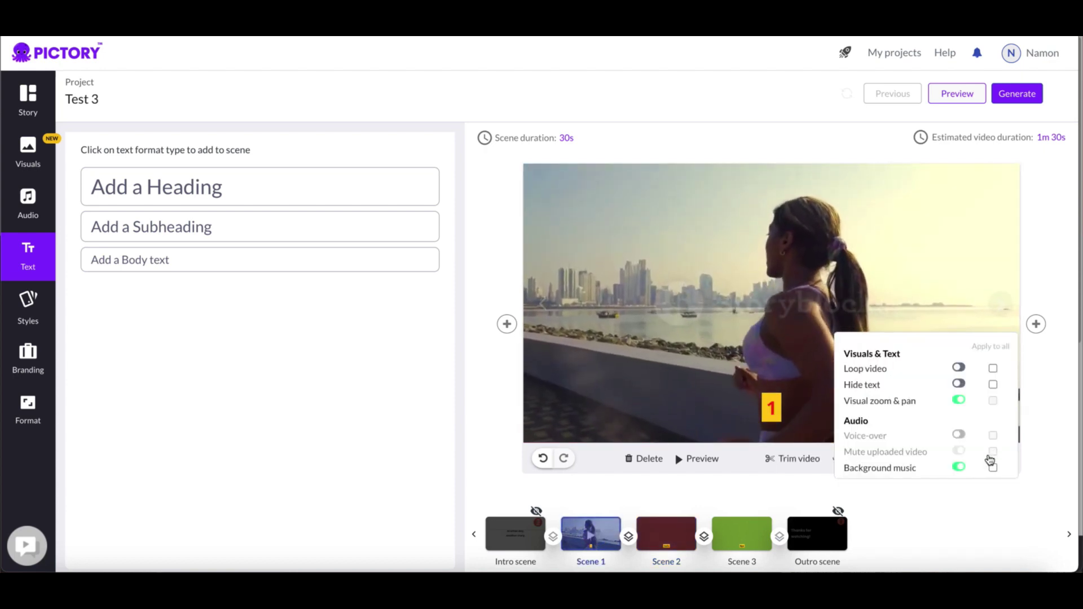
pyautogui.click(649, 443)
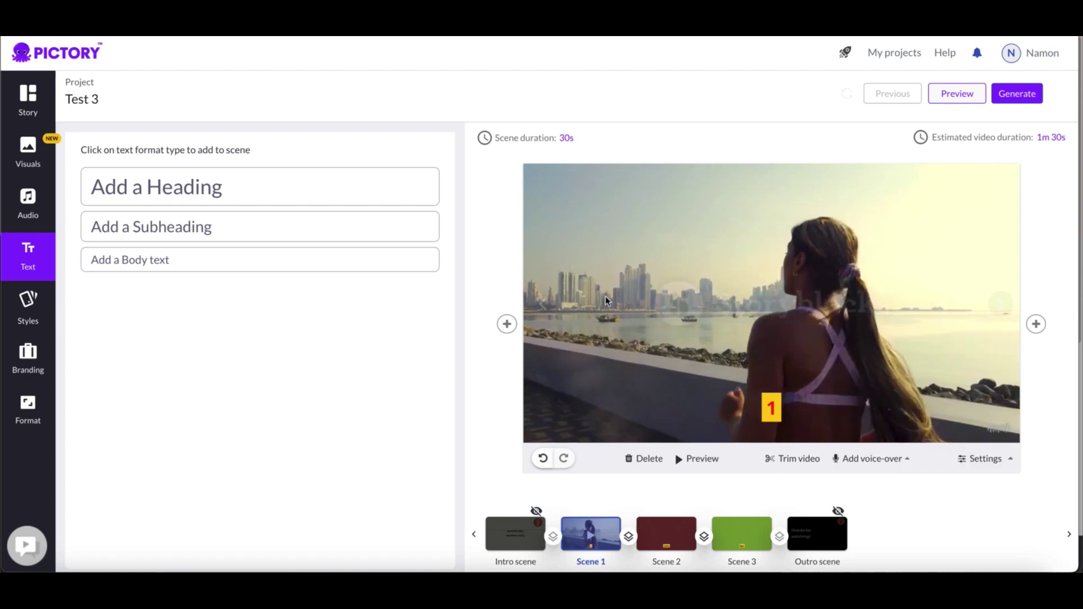